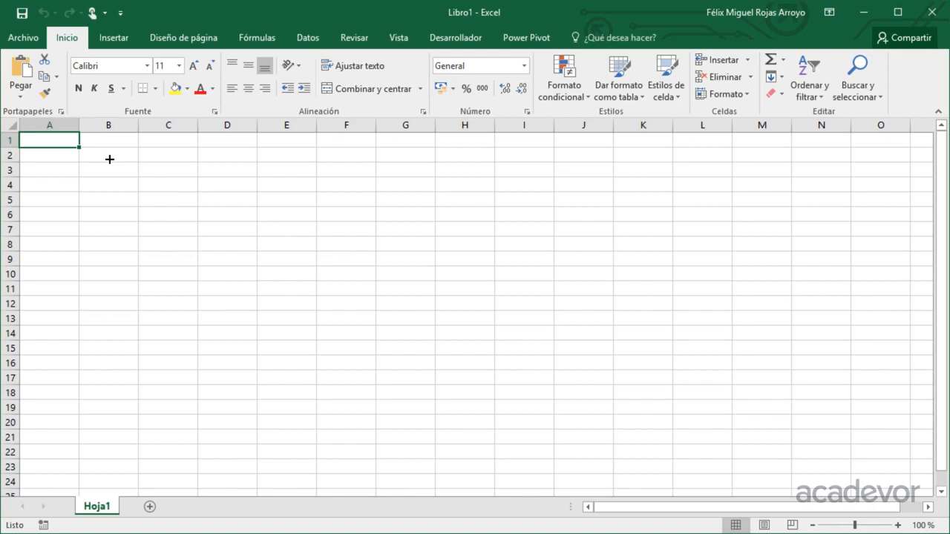
Enter the label Valor 1 in B2 and fill it down into B3 to create Valor 2
left_click(109, 158)
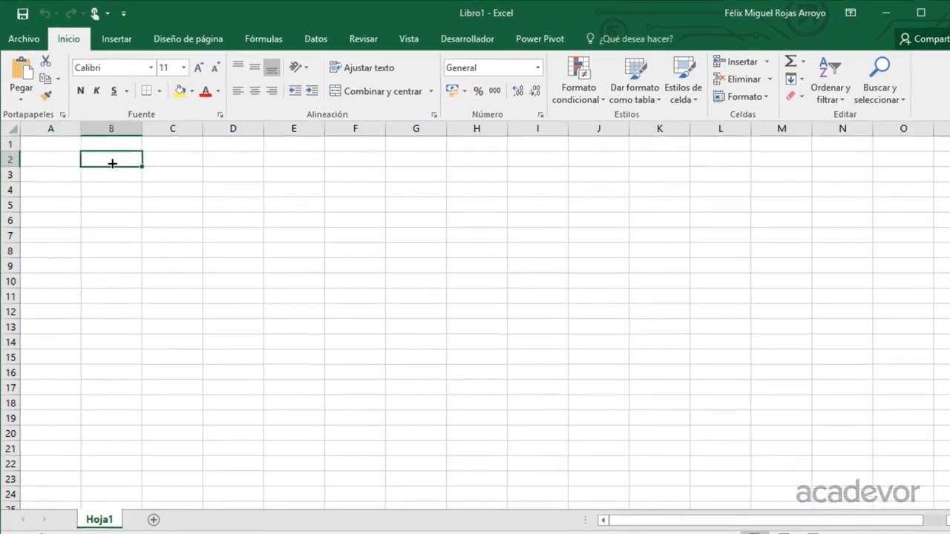
type("Valor 1")
key("Return")
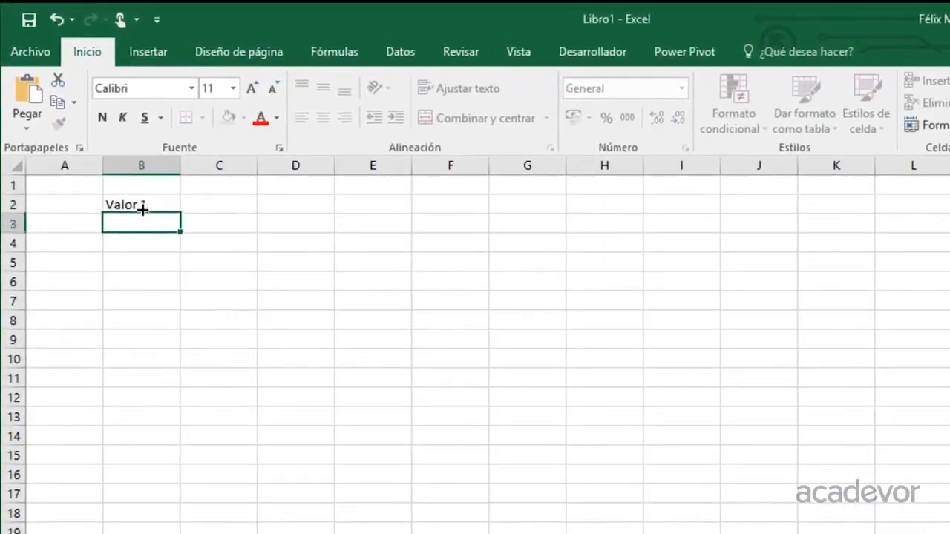
left_click(142, 206)
left_click_drag(179, 214, 179, 233)
Enter the values 10 in C2 and 20 in C3
left_click(221, 205)
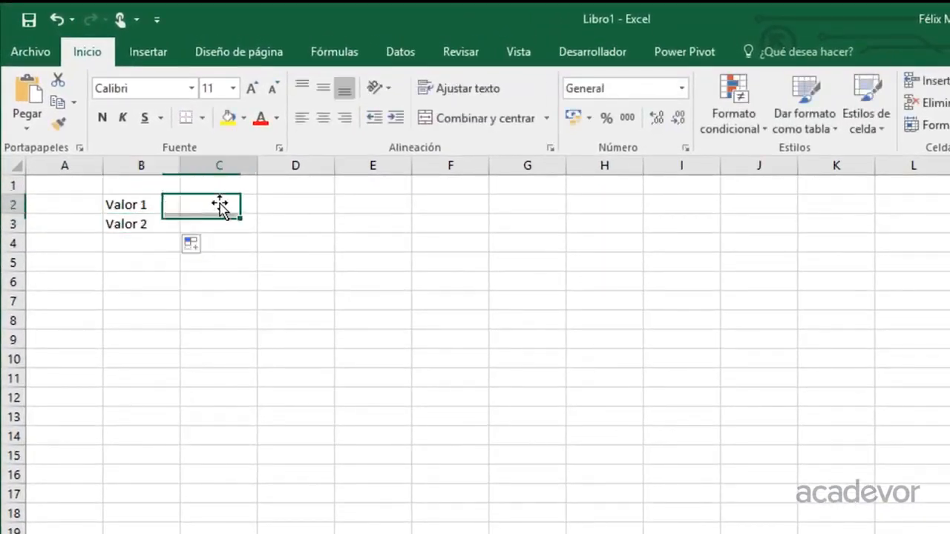
type("1")
key("BackSpace")
type("10")
key("Return")
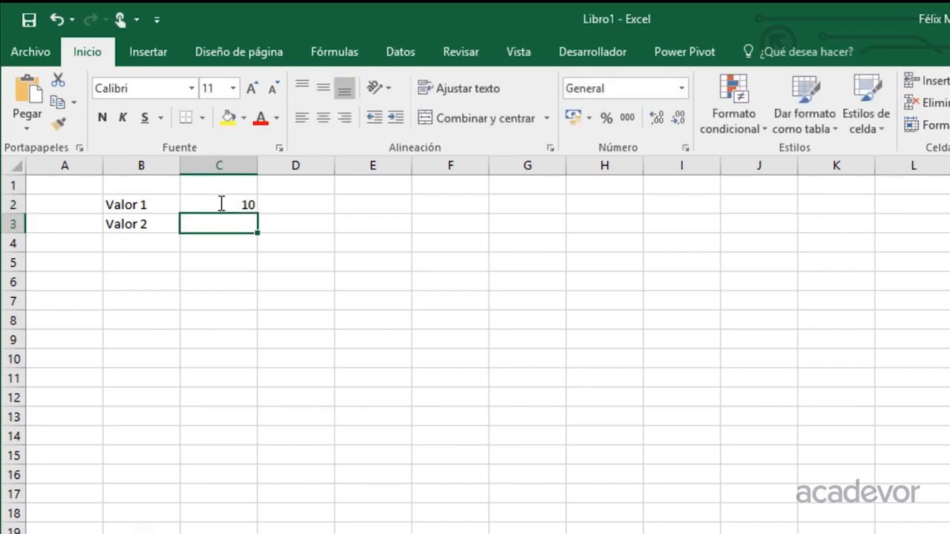
type("20")
key("Return")
Enter the label Operación in B5
key("Down")
key("Left")
type("Operación")
key("Tab")
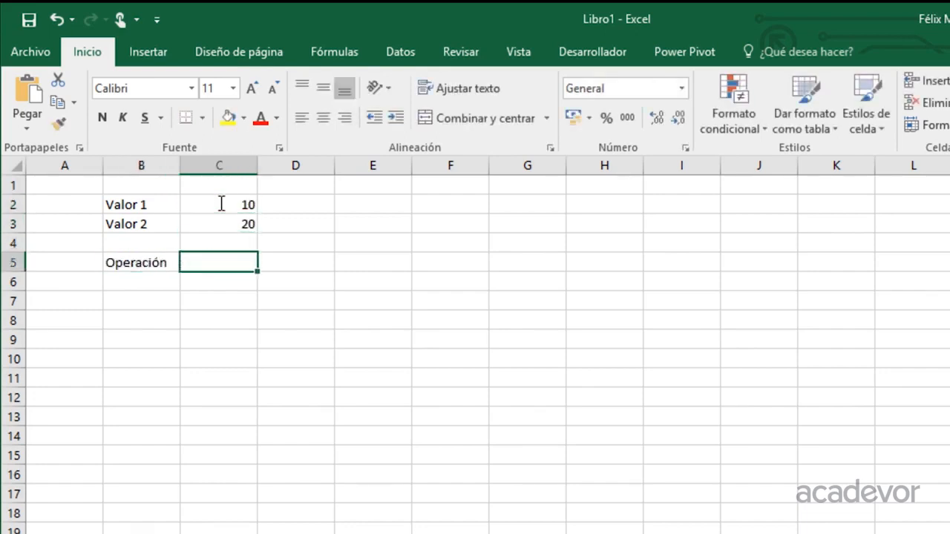
Enter the formula =C2+C3 in C5 by pointing to the value cells
type("=")
key("Up")
key("Up")
key("Up")
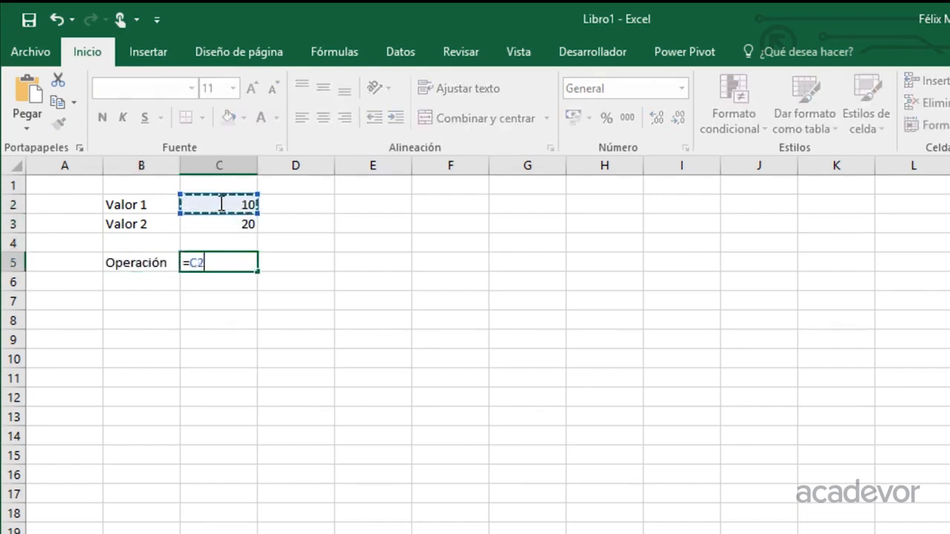
type("+")
key("Up")
key("Up")
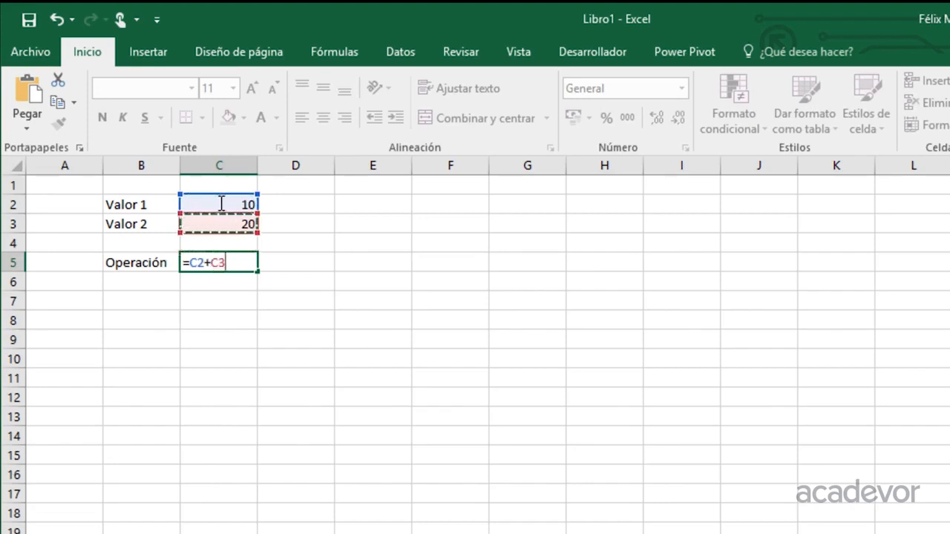
key("Return")
key("Up")
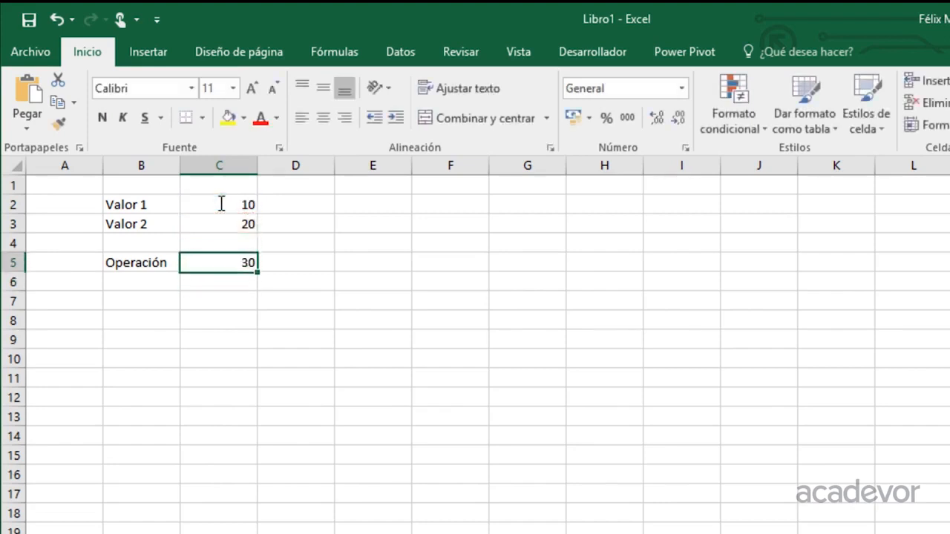
Replace the C5 formula with =C2-C3
type("=")
key("Up")
key("Up")
key("Up")
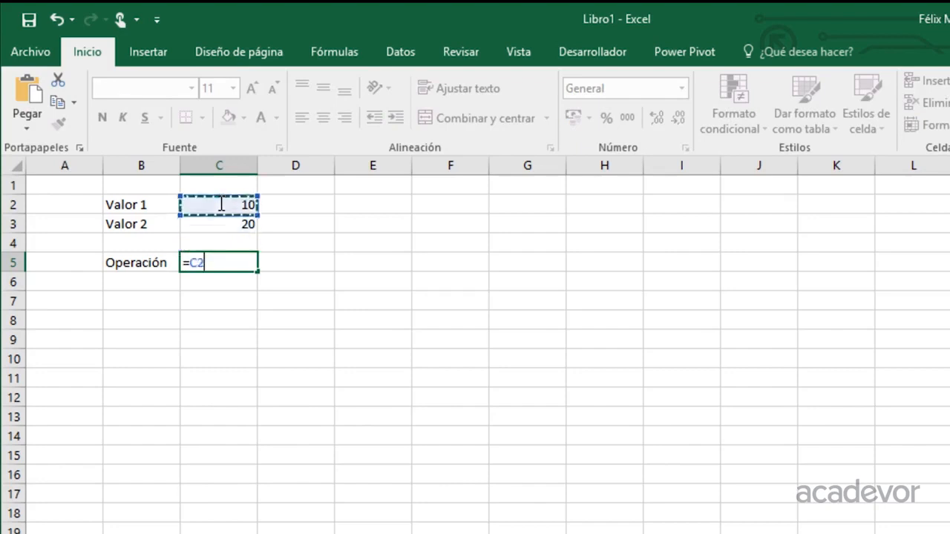
type("-")
key("Up")
key("Up")
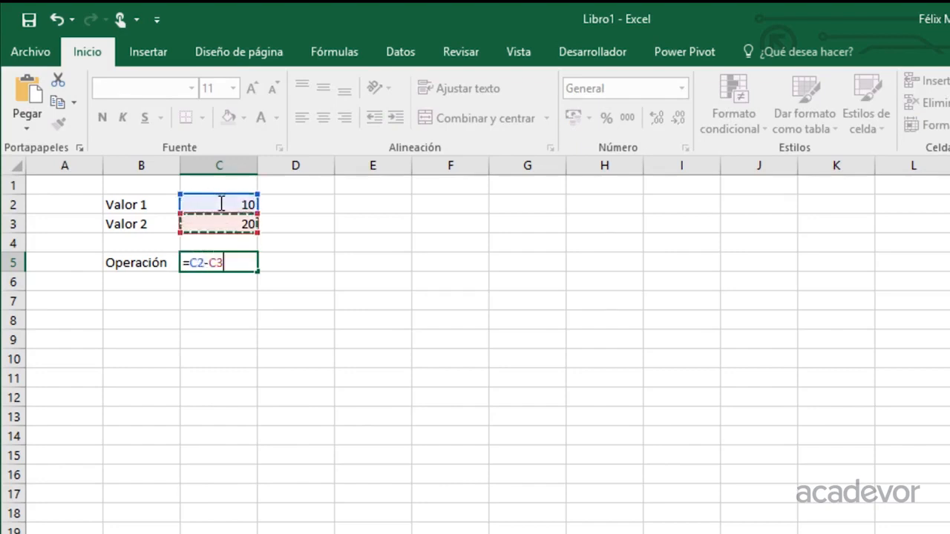
key("Return")
key("Up")
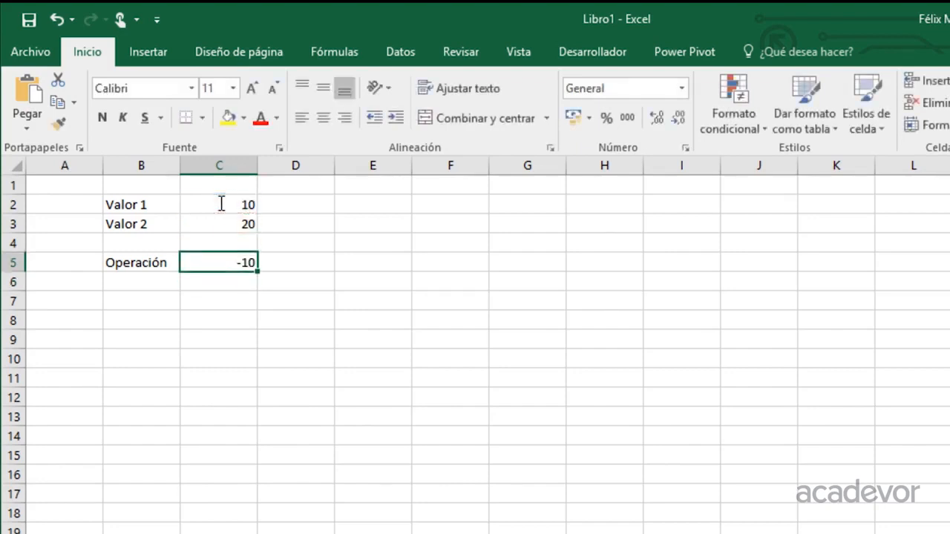
Replace the C5 formula with =C3-C2
type("=")
key("Up")
key("Up")
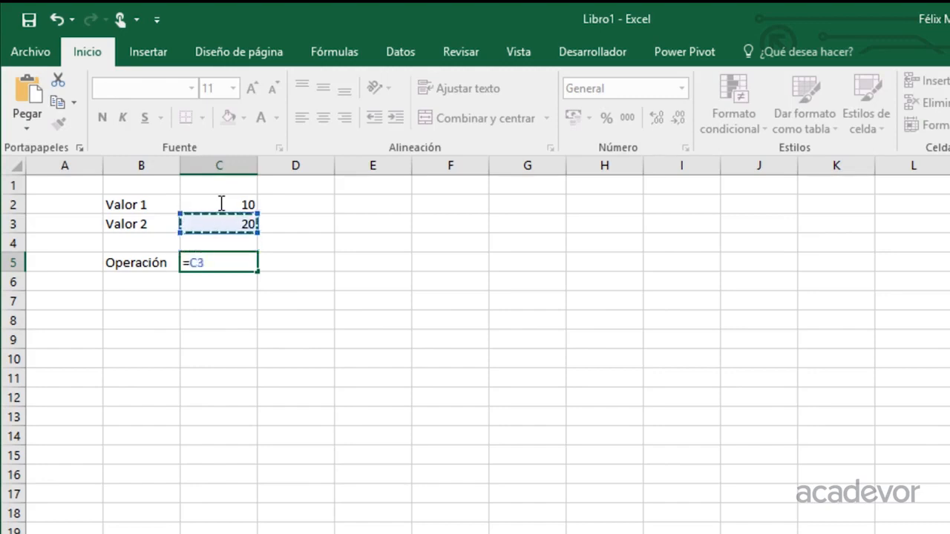
type("-")
key("Up")
key("Up")
key("Up")
key("Return")
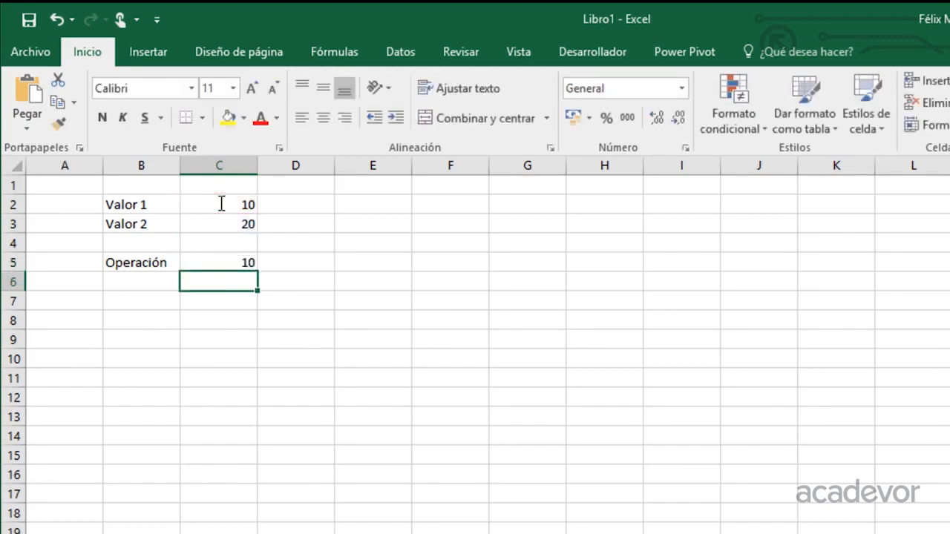
key("Up")
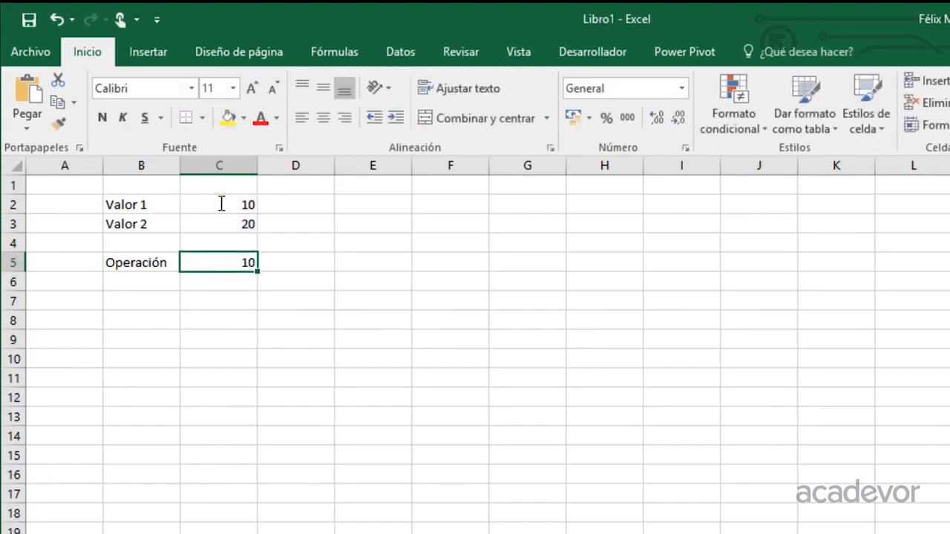
Enter =C2-C3 again in C5
type("=")
key("Up")
key("Up")
key("Up")
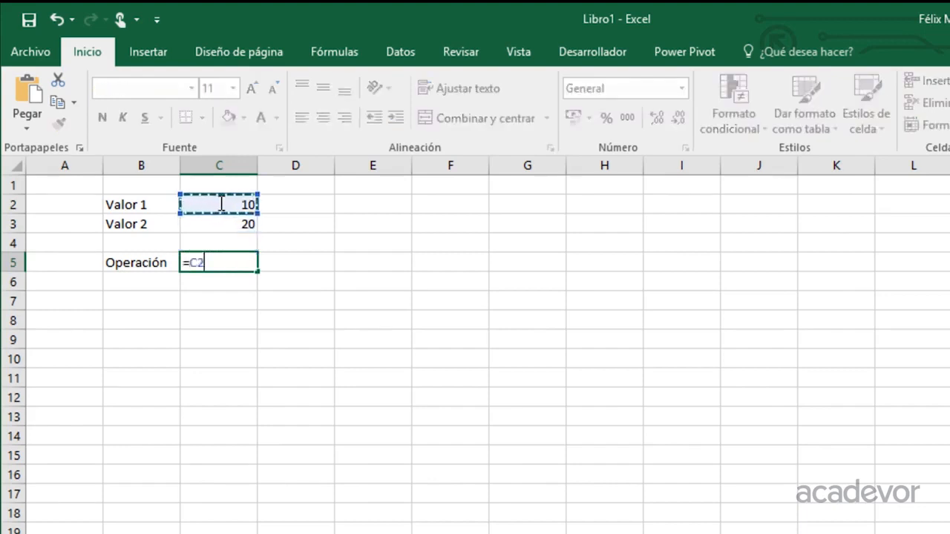
type("-")
key("Up")
key("Up")
key("Return")
key("Up")
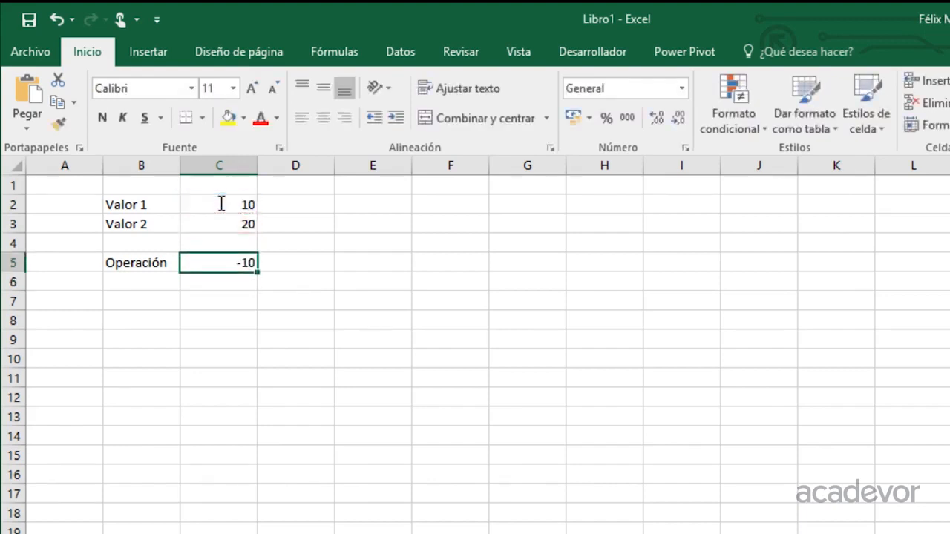
Edit the C5 formula to enclose the subtraction in parentheses as =(C2-C3)
key("F2")
key("Left")
key("Left")
key("Left")
key("Left")
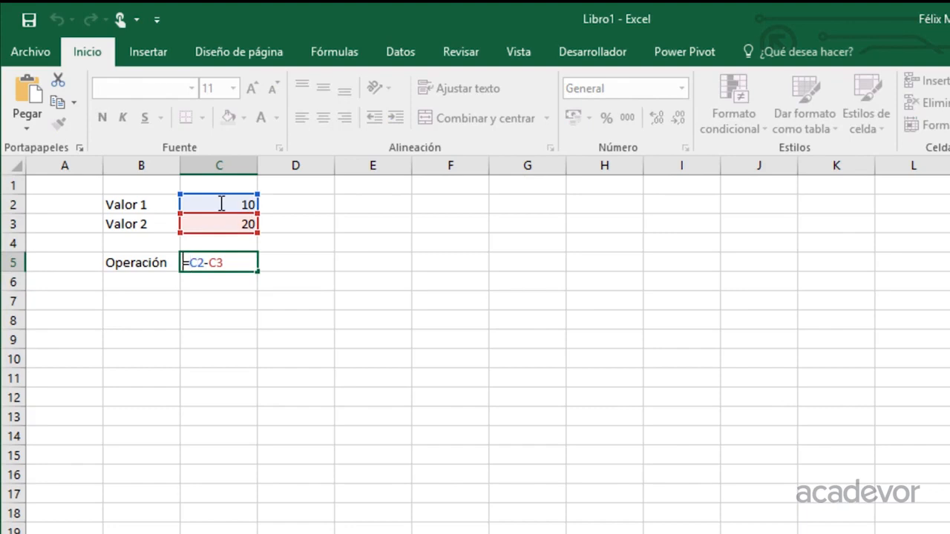
type("(")
key("End")
type(")")
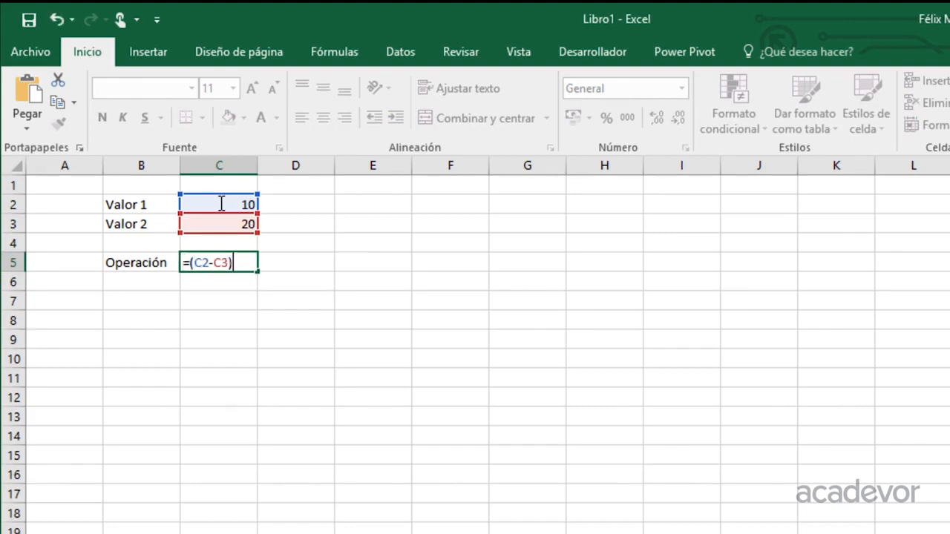
key("Return")
key("Up")
Add a minus sign before the parentheses so the C5 formula reads =-(C2-C3)
key("F2")
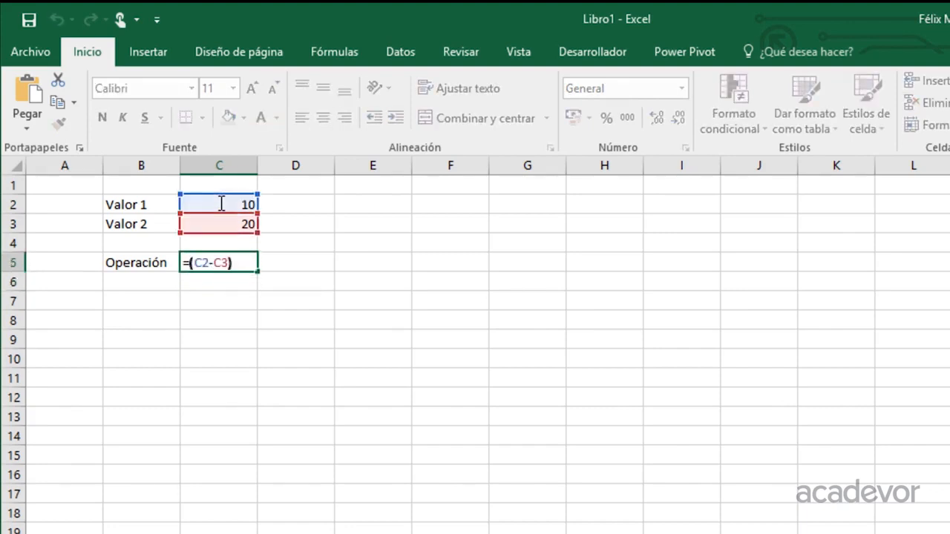
key("Left")
key("Left")
key("Left")
type("-")
key("Return")
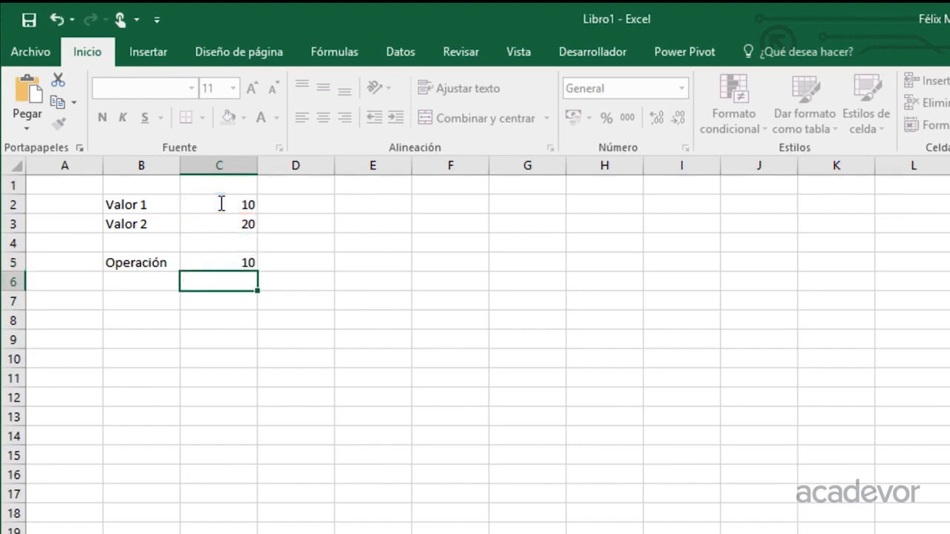
key("Up")
Change the C5 formula to =-1*(C2-C3)
key("F2")
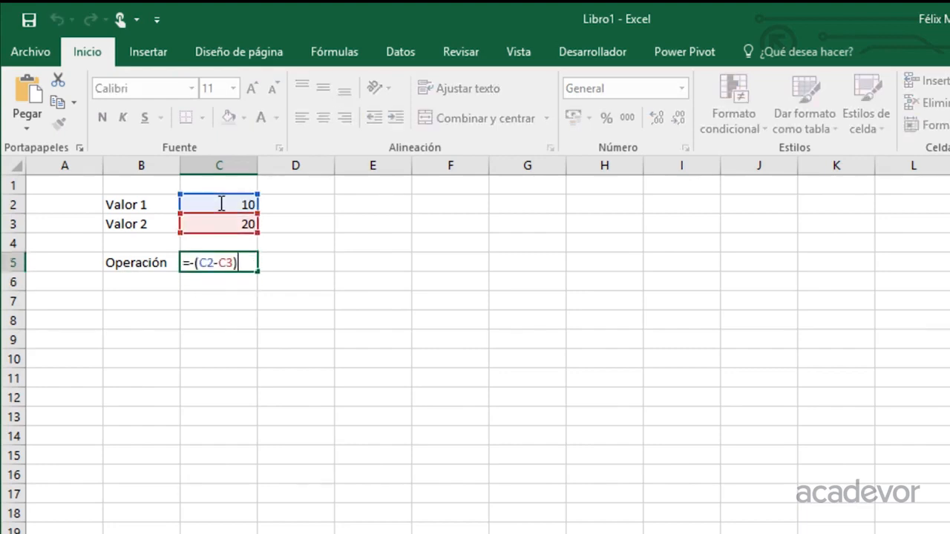
key("Left")
key("Left")
type("1")
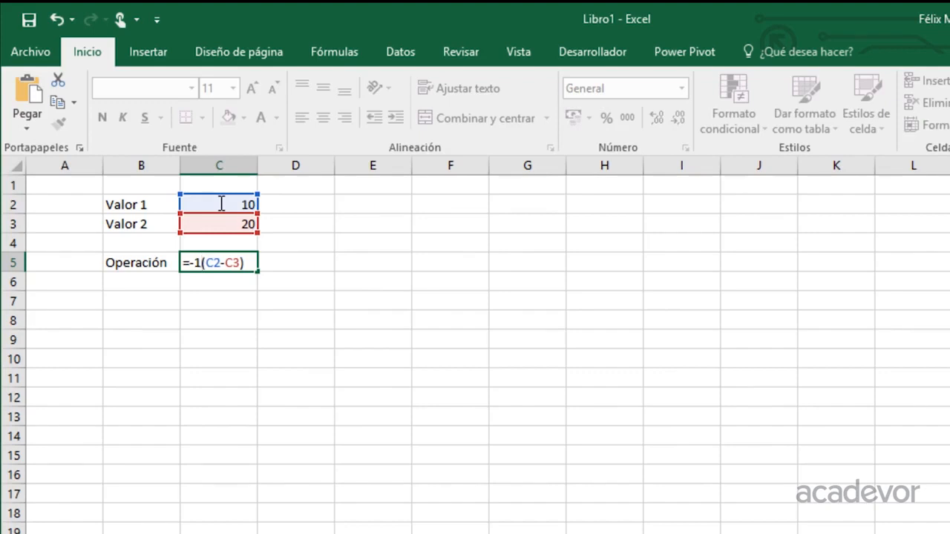
type("*")
key("shift+Right")
key("shift+Right")
key("shift+Right")
key("shift+Right")
key("shift+Right")
key("shift+Right")
key("shift+Right")
key("Return")
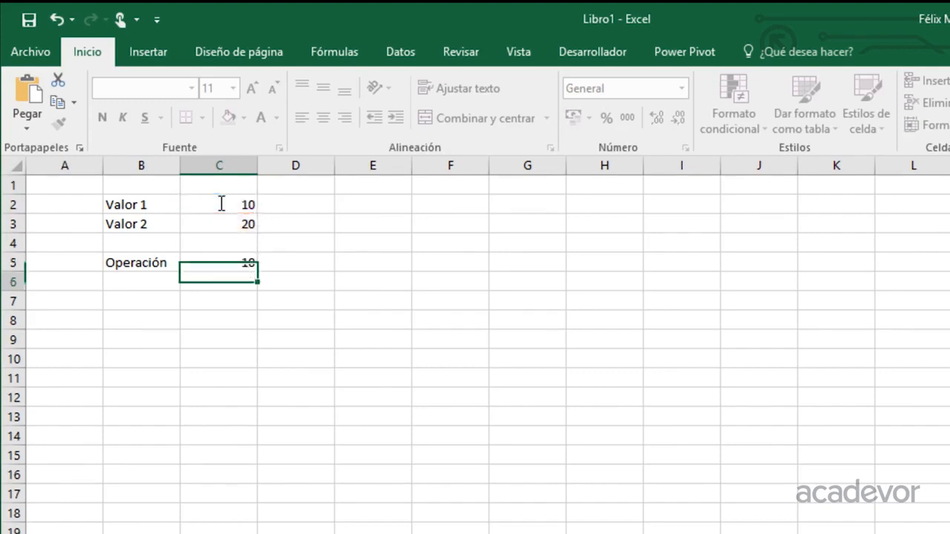
Remove the -1* prefix from the C5 formula, leaving =(C2-C3)
key("Up")
key("F2")
key("Left")
key("Left")
key("Left")
key("Left")
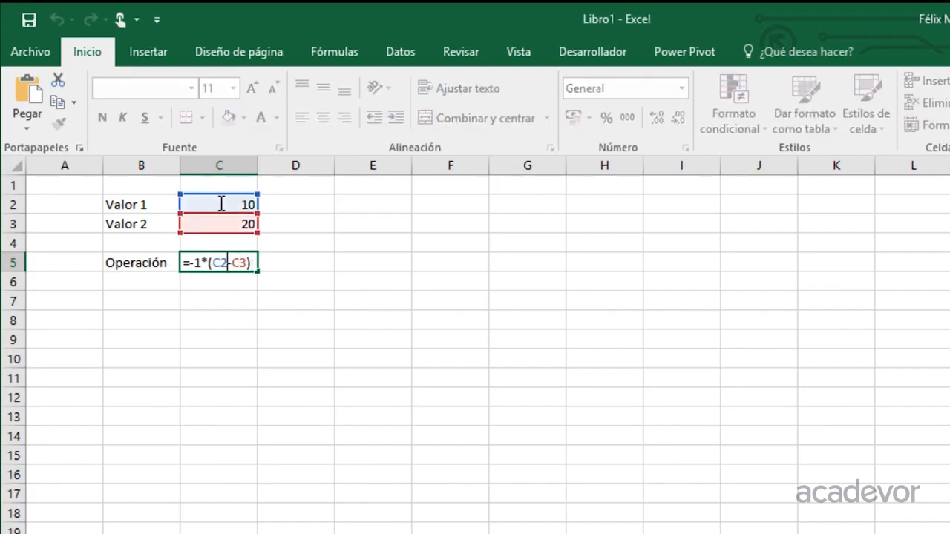
key("Left")
key("shift+Left")
key("shift+Left")
key("shift+Left")
key("BackSpace")
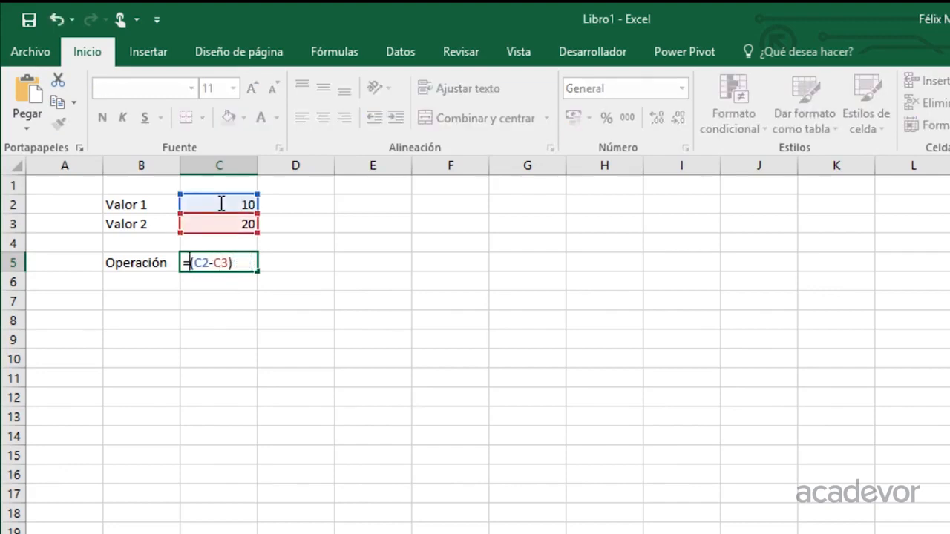
key("Return")
Append *-1 to the C5 formula so it reads =(C2-C3)*-1
key("Up")
key("F2")
type("*-1")
key("Return")
key("Up")
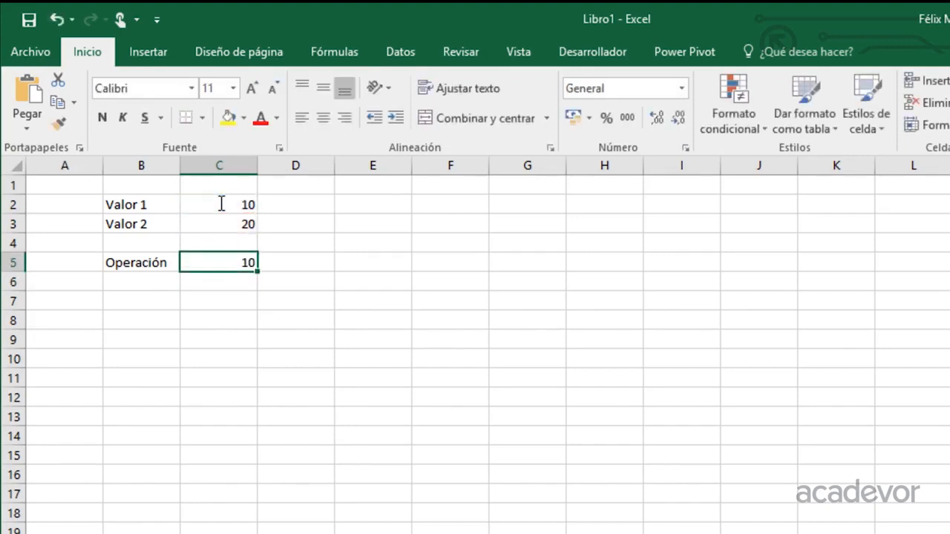
Edit the C5 formula to enclose the -1 in parentheses
key("F2")
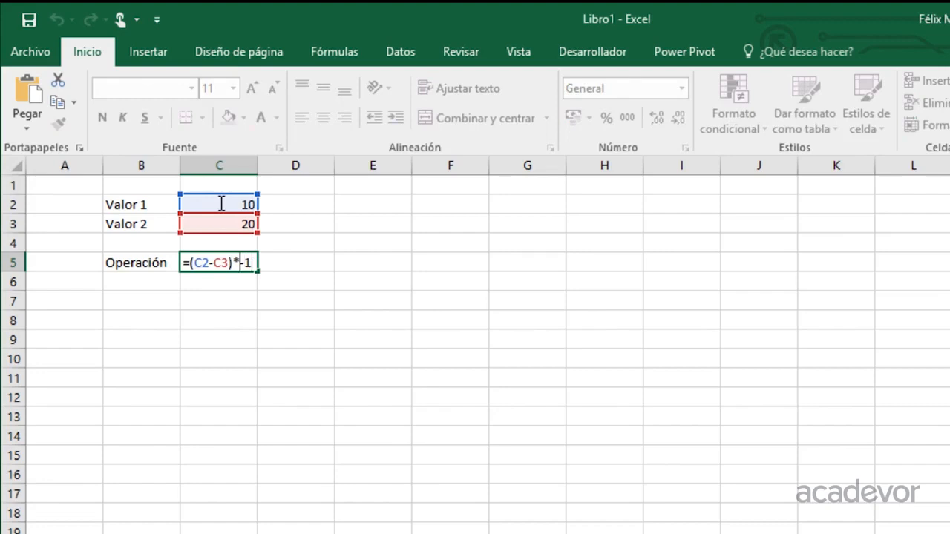
key("Left")
key("Left")
type("(")
key("Left")
key("Left")
type(")")
key("ctrl+Return")
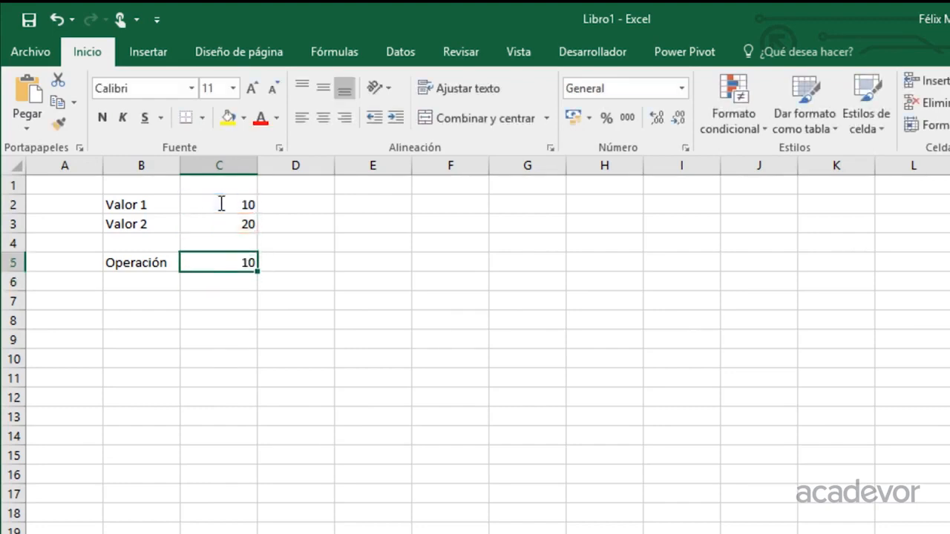
Replace the C5 formula with the division =C2/C3
type("=")
key("Up")
key("Up")
key("Up")
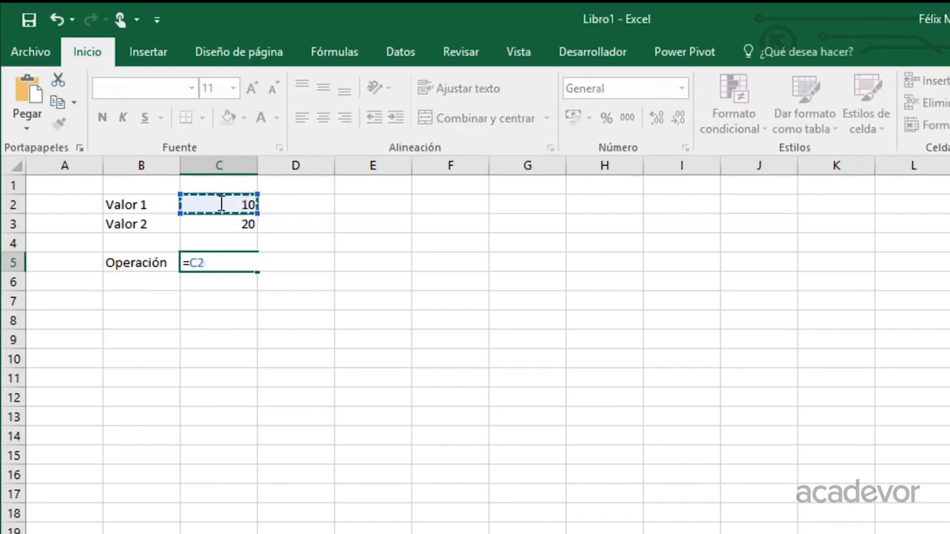
type("/")
key("Up")
key("Up")
key("Return")
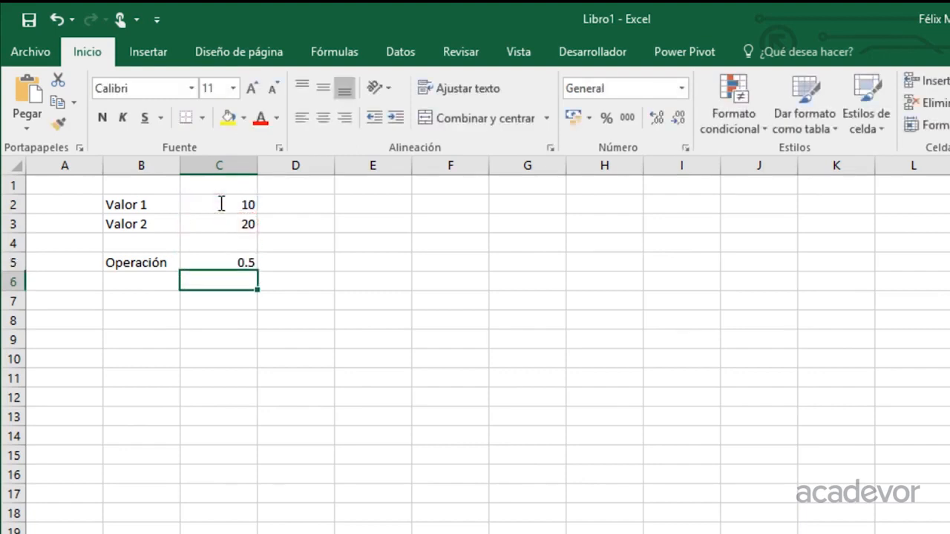
key("Up")
key("F2")
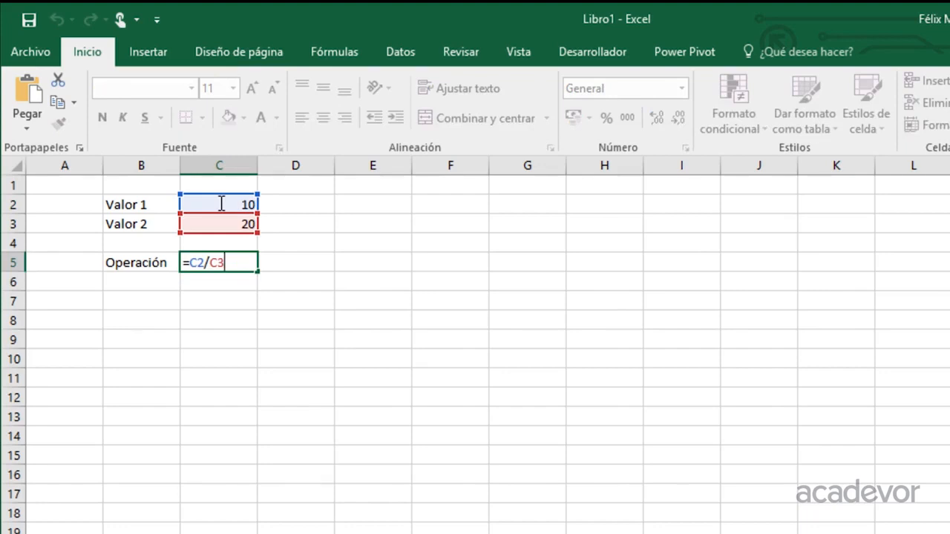
type("+")
key("Escape")
Enter the formula =C2/C2+C3 in C5
type("=")
key("Up")
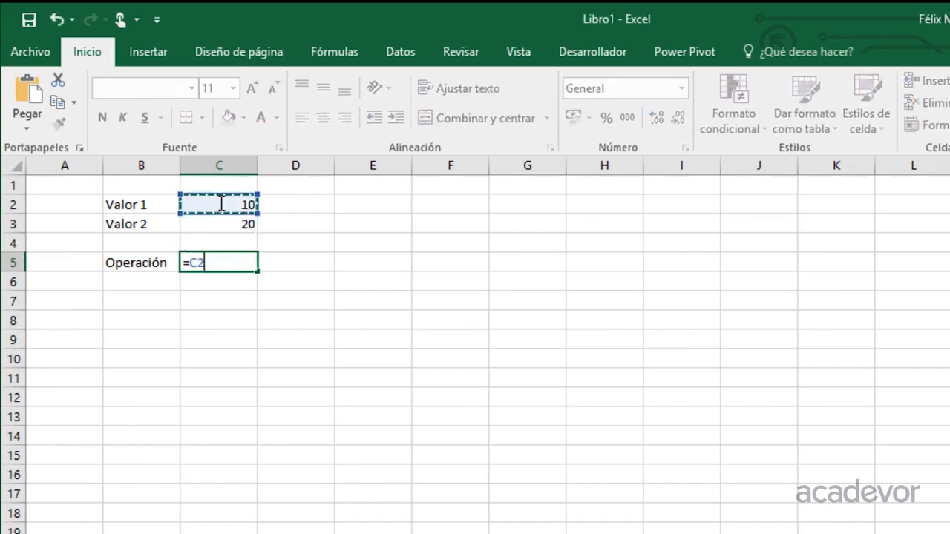
type("/")
key("Up")
key("Up")
key("Up")
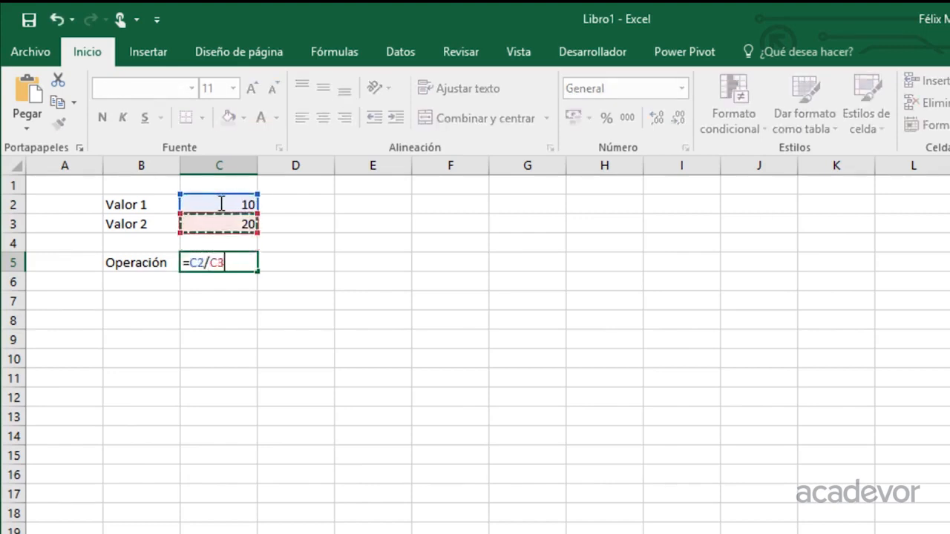
type("+")
key("Up")
key("Up")
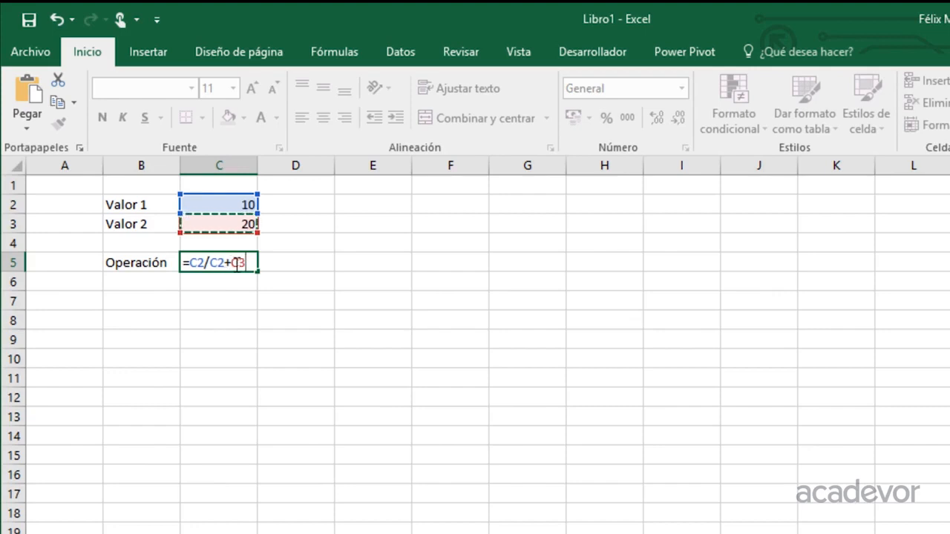
key("Return")
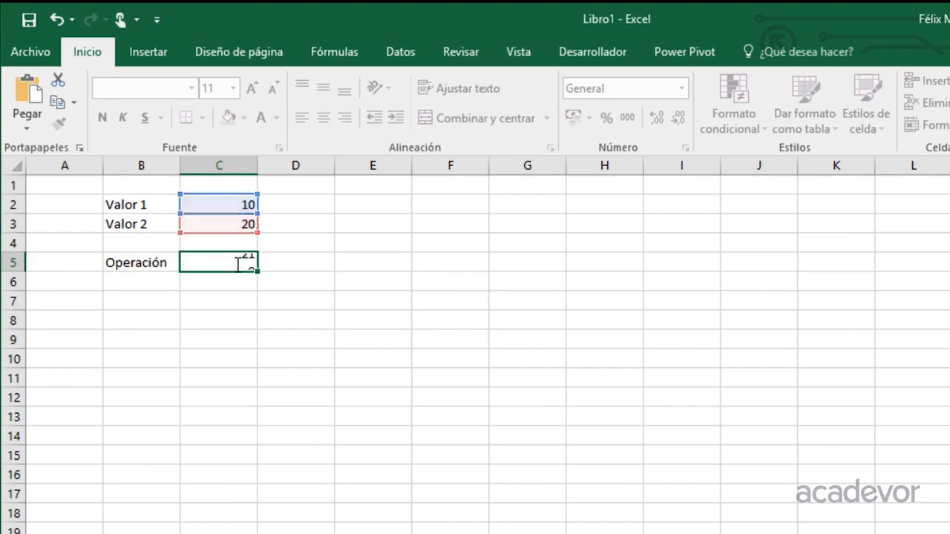
Enclose C2+C3 in parentheses in the C5 formula so it reads =C2/(C2+C3)
left_click(237, 265)
key("F2")
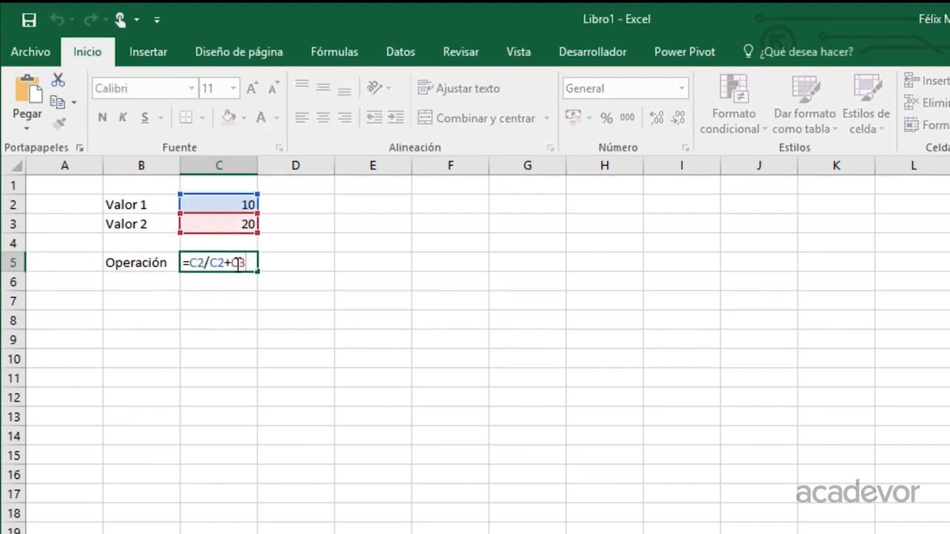
key("Left")
key("Left")
key("Left")
type("(")
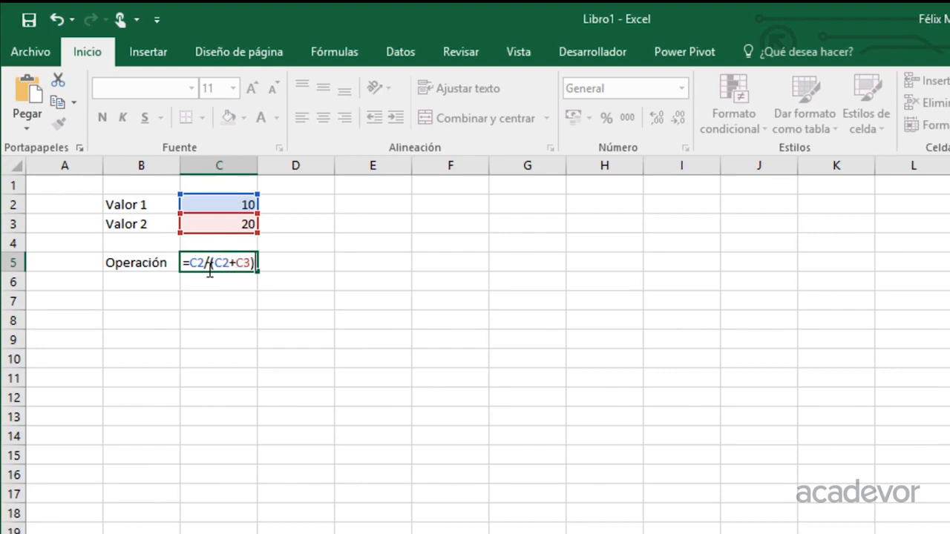
key("Return")
key("Up")
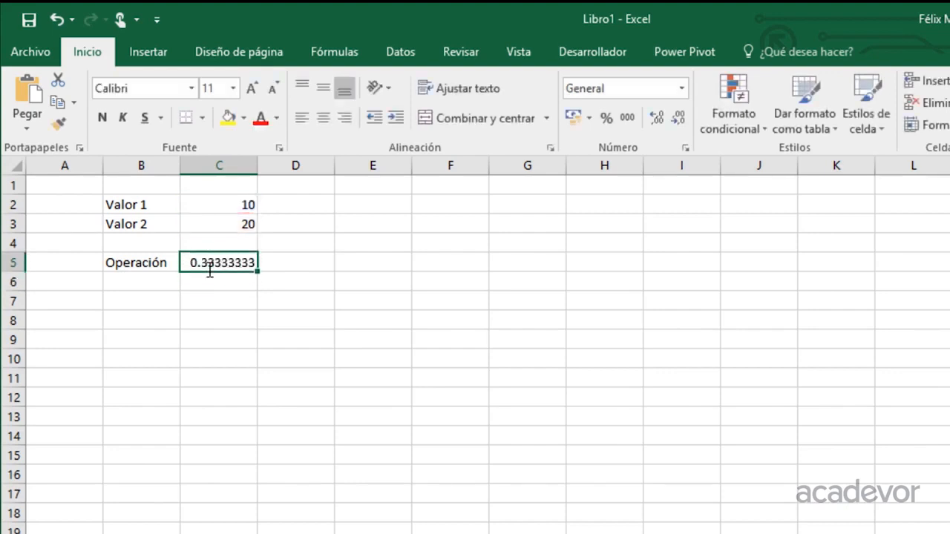
Change the plus inside the parentheses to a minus, making the C5 formula =C2/(C2-C3)
double_click(210, 271)
key("Right")
key("Right")
key("Right")
key("Right")
key("BackSpace")
type("-")
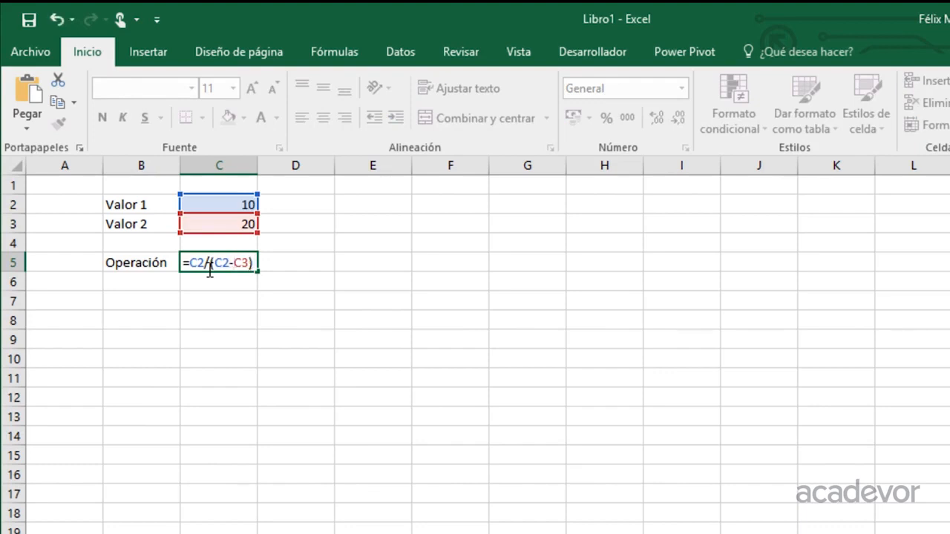
key("Return")
key("Up")
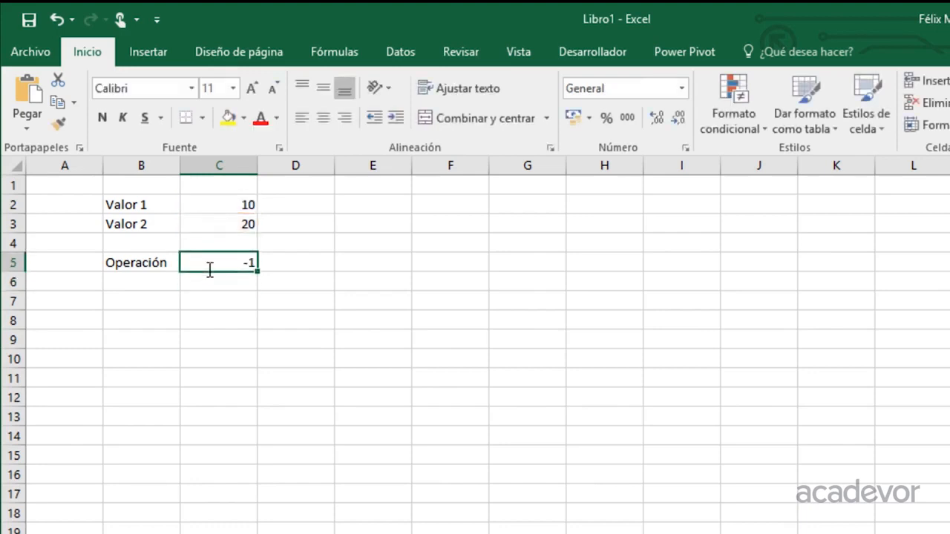
Replace the C5 formula, starting it as =C2+C3+ built from cell references
double_click(210, 271)
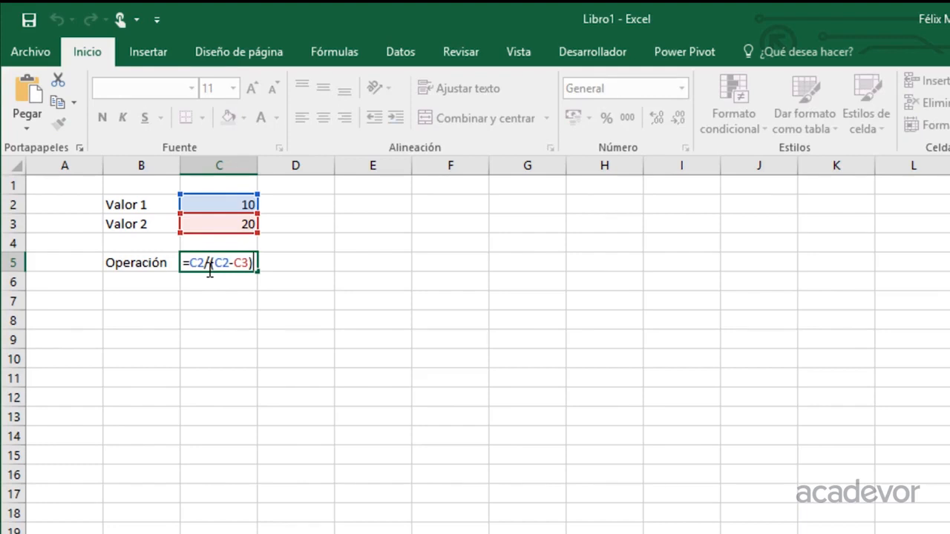
key("Escape")
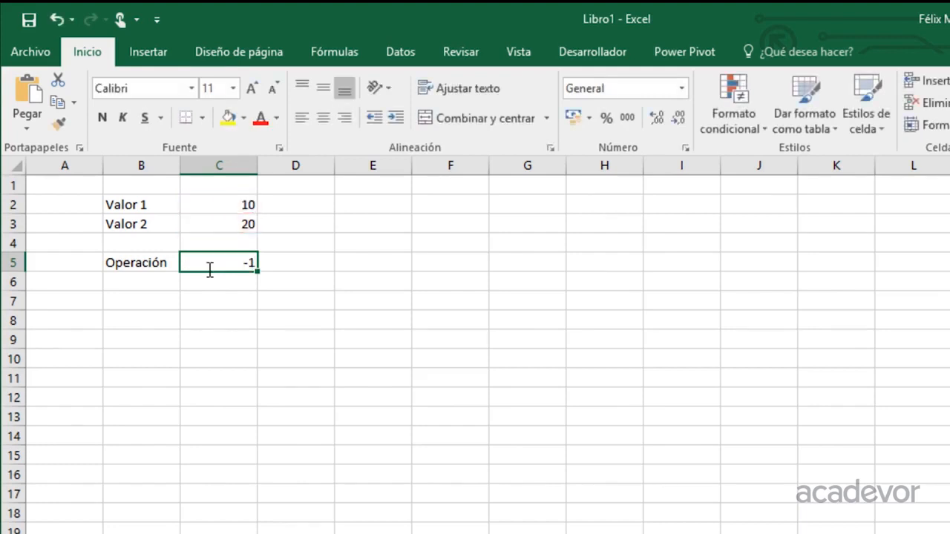
double_click(210, 271)
key("Escape")
type("=")
key("Up")
key("Up")
key("Up")
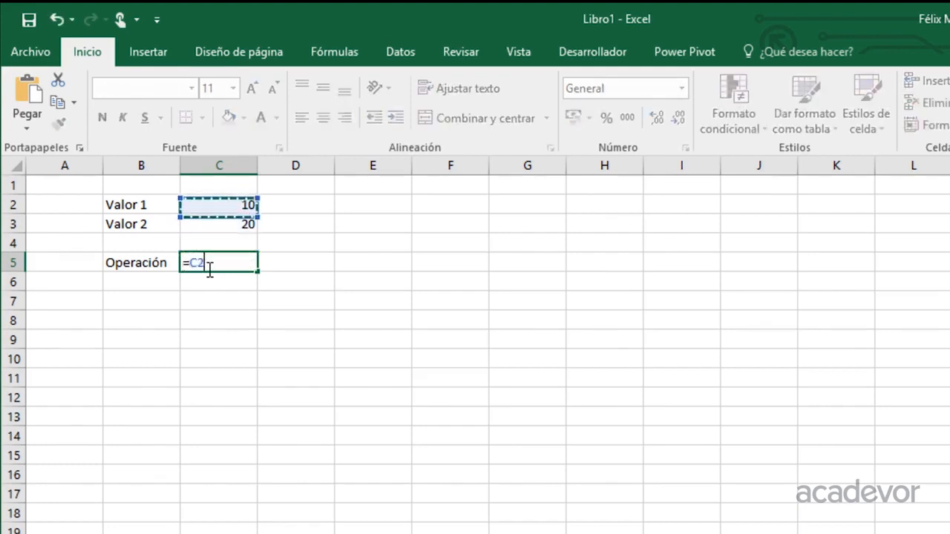
type("+")
key("Up")
key("Up")
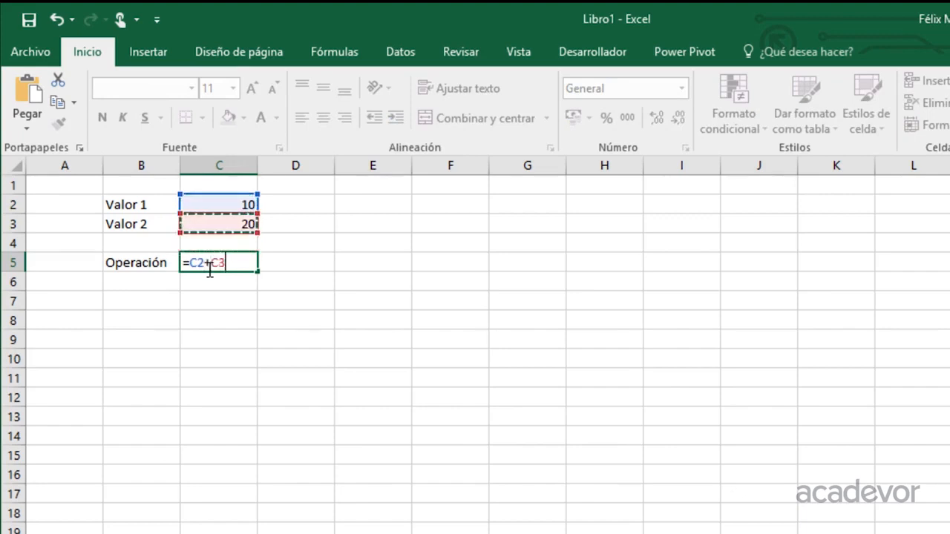
type("+")
key("Up")
key("Up")
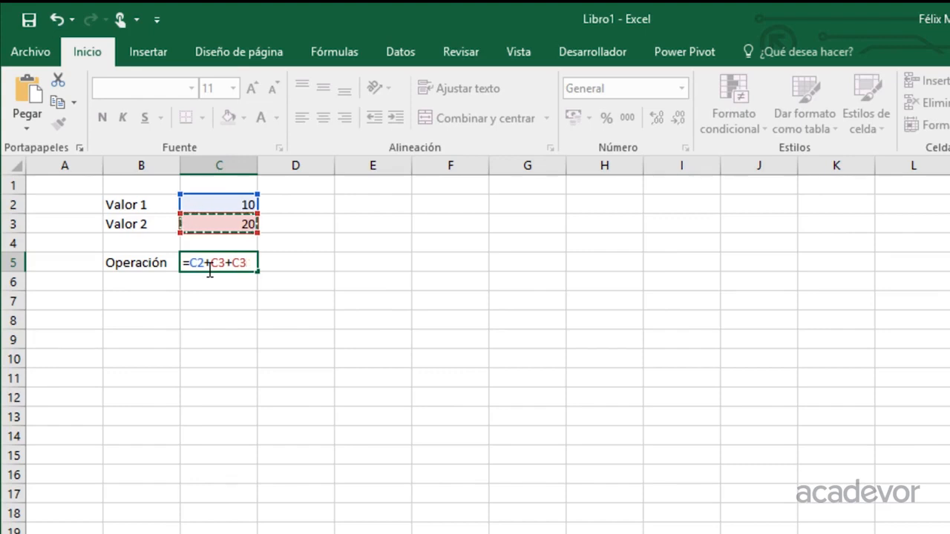
key("BackSpace")
key("BackSpace")
Complete the C5 formula with the POTENCIA function as =C2+C3+POTENCIA(C3,2)
type("po")
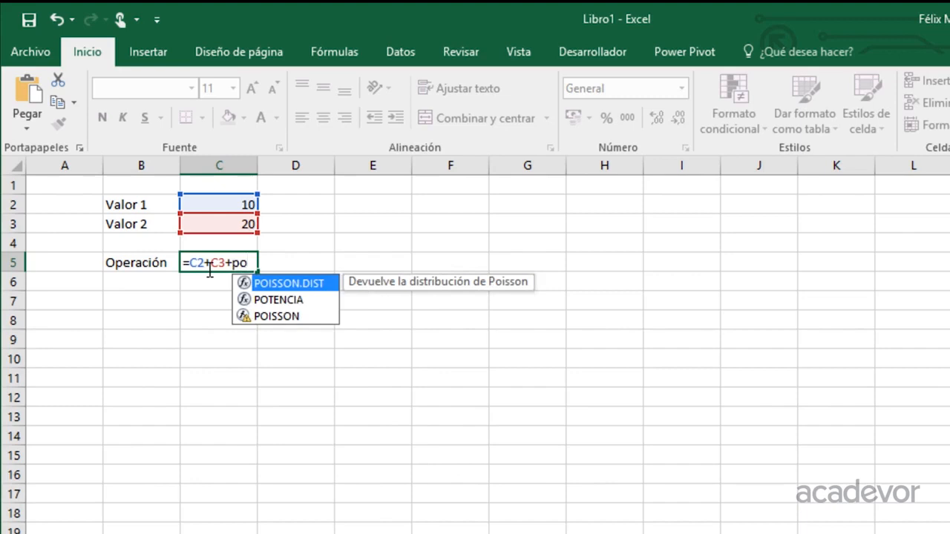
key("Down")
key("Tab")
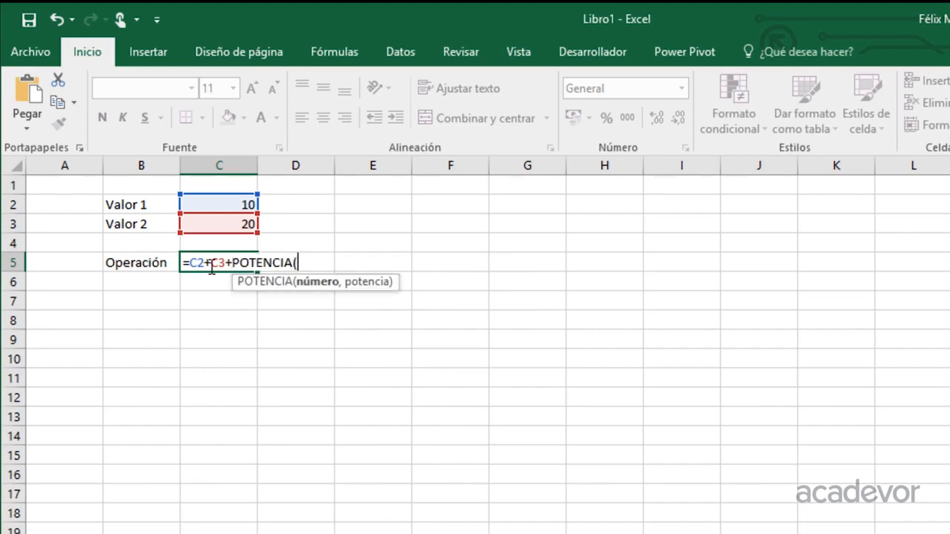
left_click(226, 226)
type(",2)")
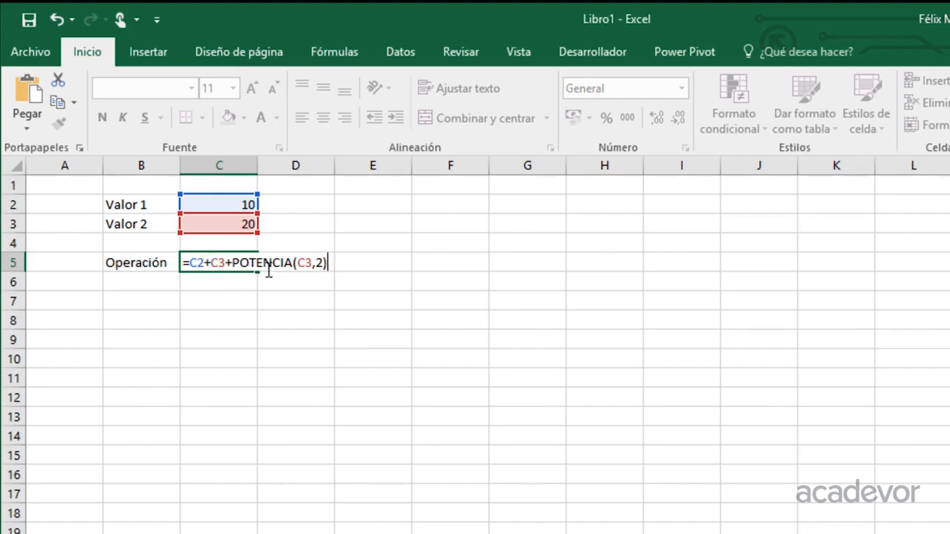
key("Return")
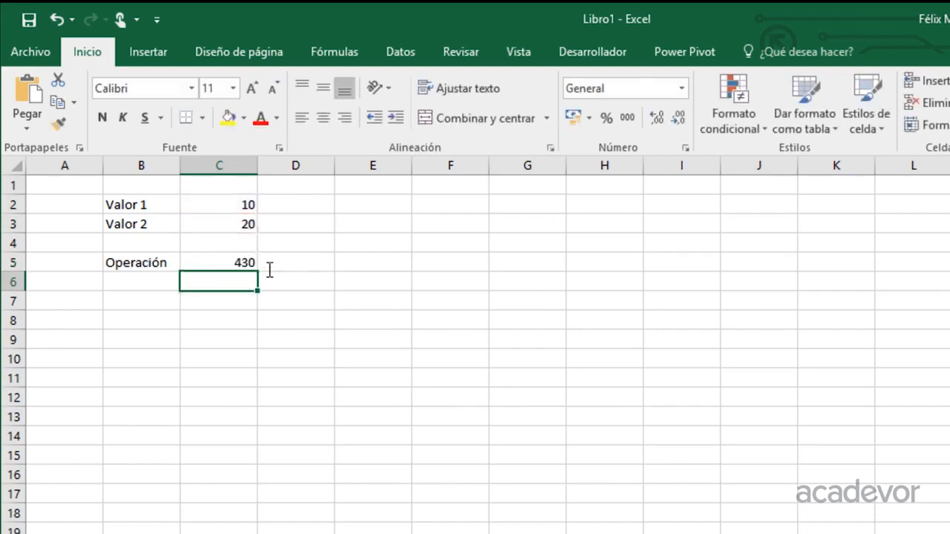
Edit the C5 formula, inserting *( before C3 and turning the plus before POTENCIA into a minus
key("Up")
key("F2")
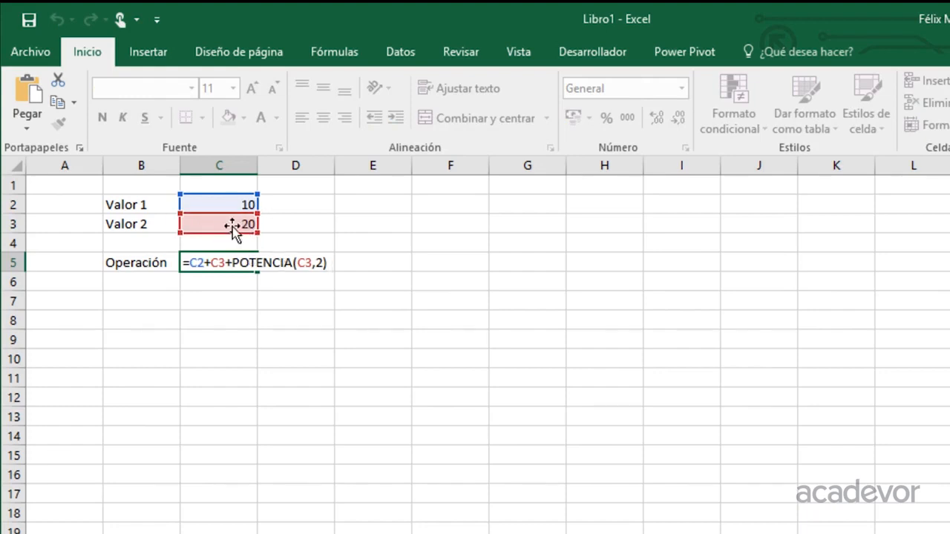
key("Return")
left_click(255, 267)
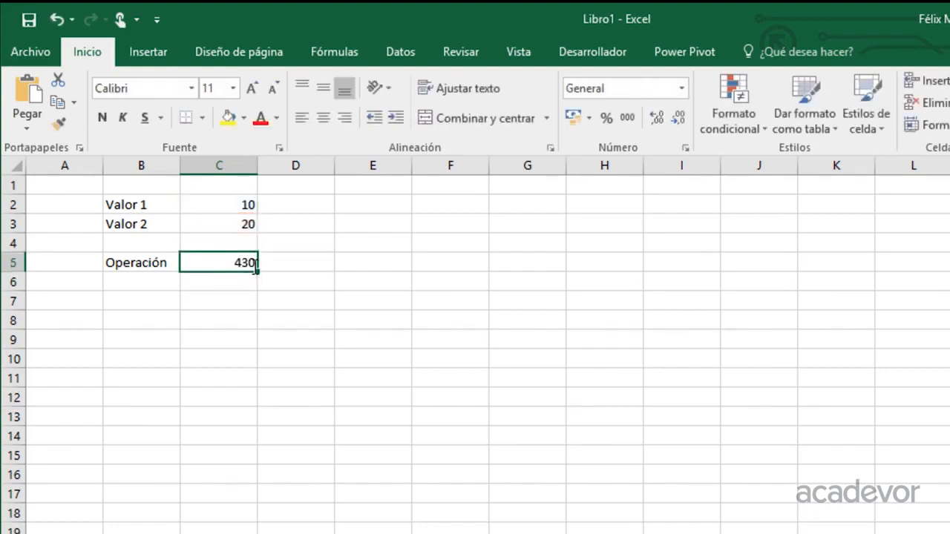
key("F2")
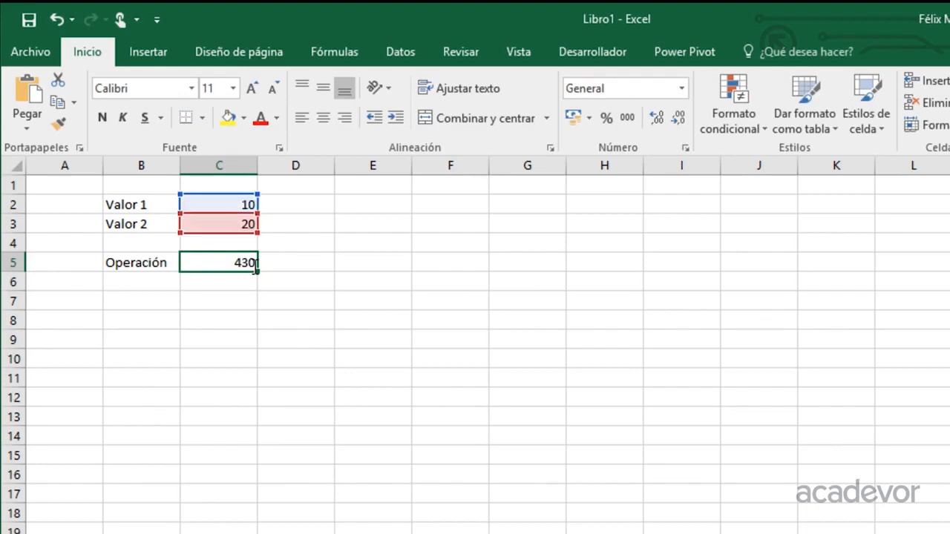
key("Left")
key("Left")
key("Left")
key("Left")
key("Left")
key("Left")
key("Left")
key("Left")
key("Left")
key("Left")
key("Left")
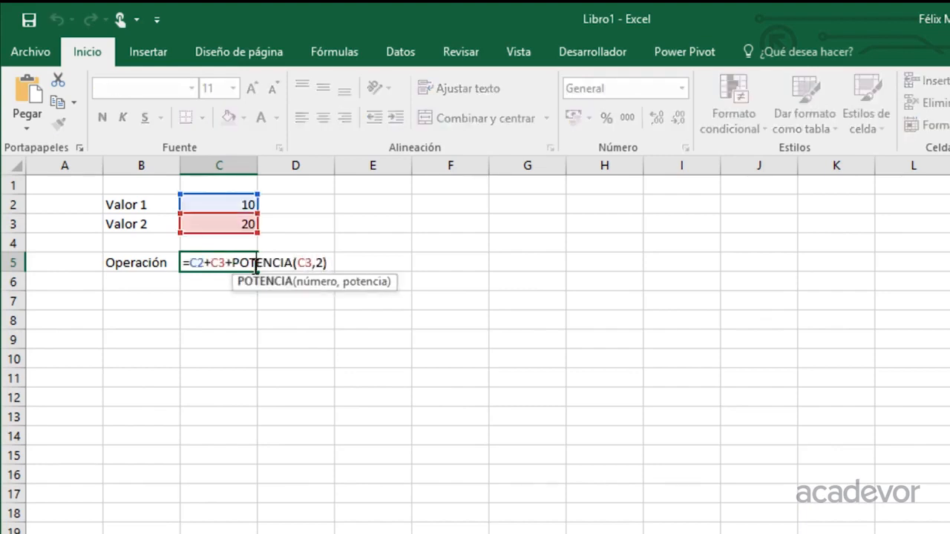
key("Left")
key("Left")
key("Left")
key("Left")
key("Left")
key("Left")
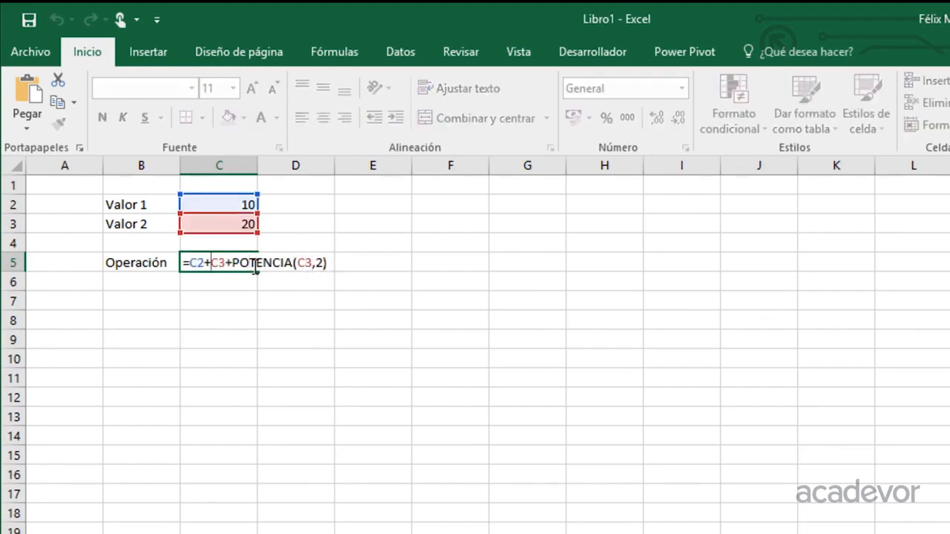
type("*(")
key("Right")
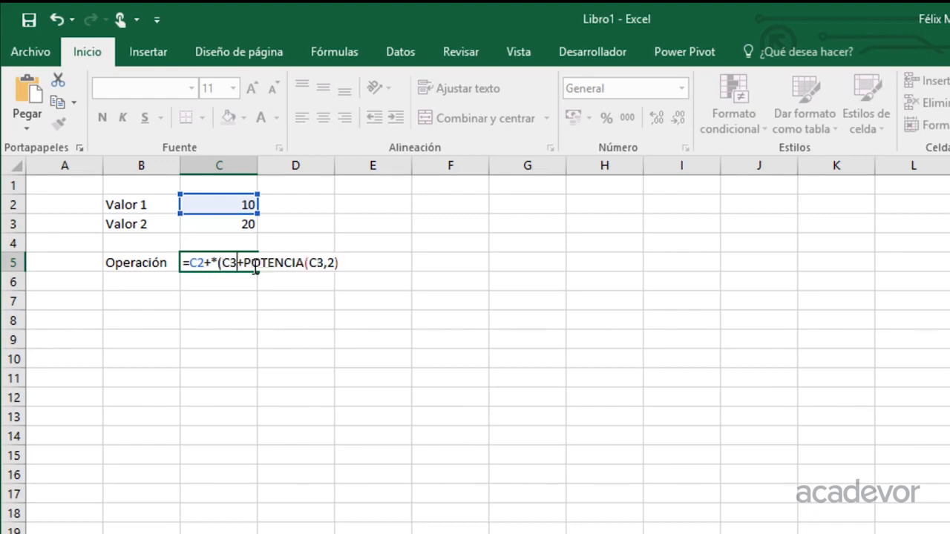
key("Delete")
type("-")
Add the closing parenthesis and delete the stray plus so C5 reads =C2*(C3-POTENCIA(C3,2))
key("Right")
key("Right")
key("Right")
key("Right")
key("Right")
key("Right")
key("Right")
key("Right")
key("Right")
key("Right")
key("Right")
key("Right")
key("Right")
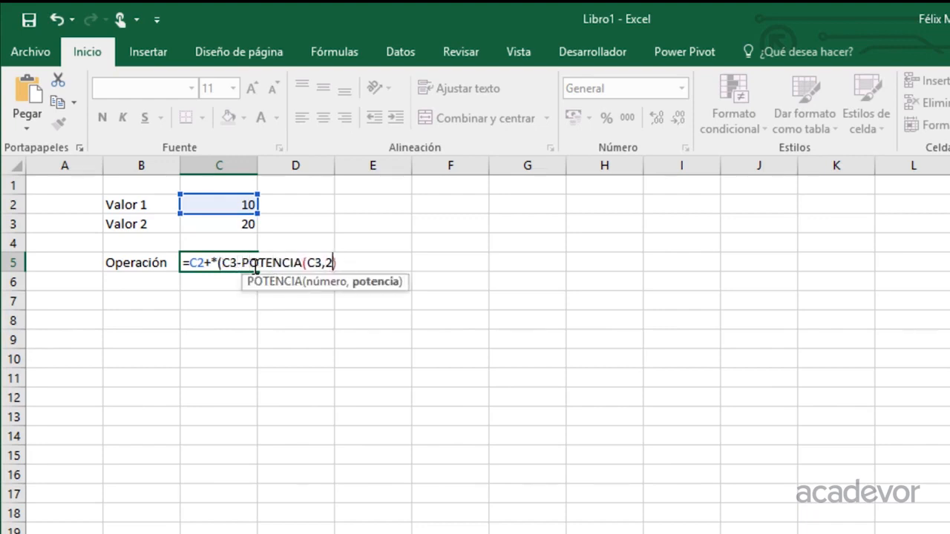
key("Right")
type(")")
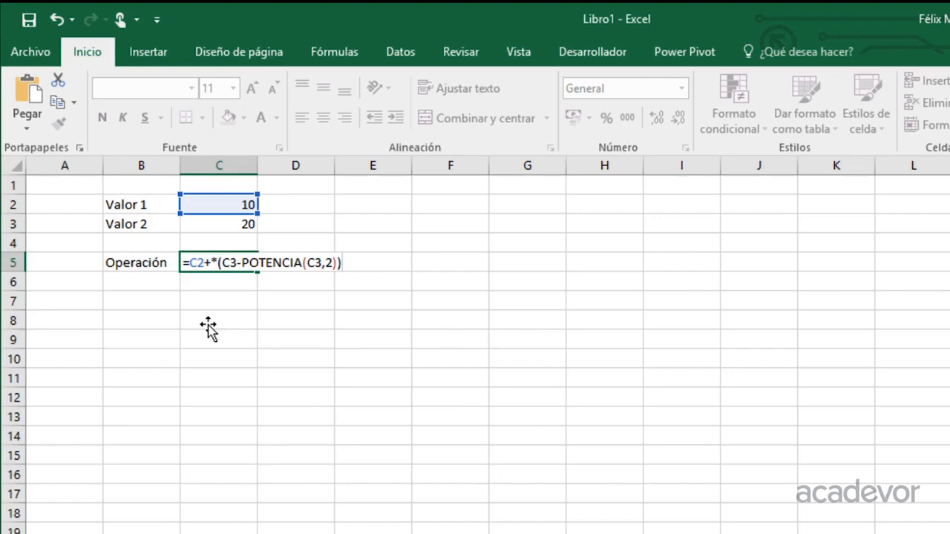
left_click(211, 265)
key("BackSpace")
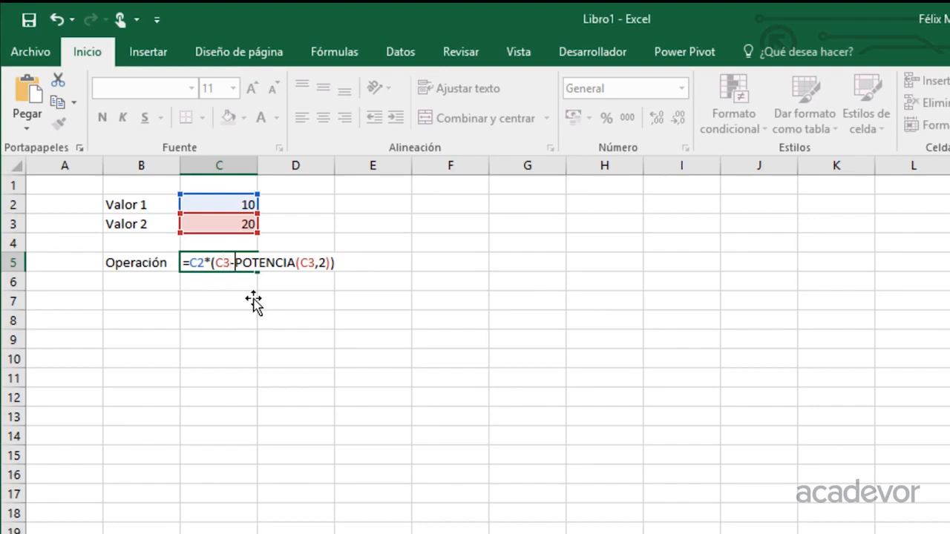
Prefix the C5 formula with an apostrophe so it shows as text
key("Right")
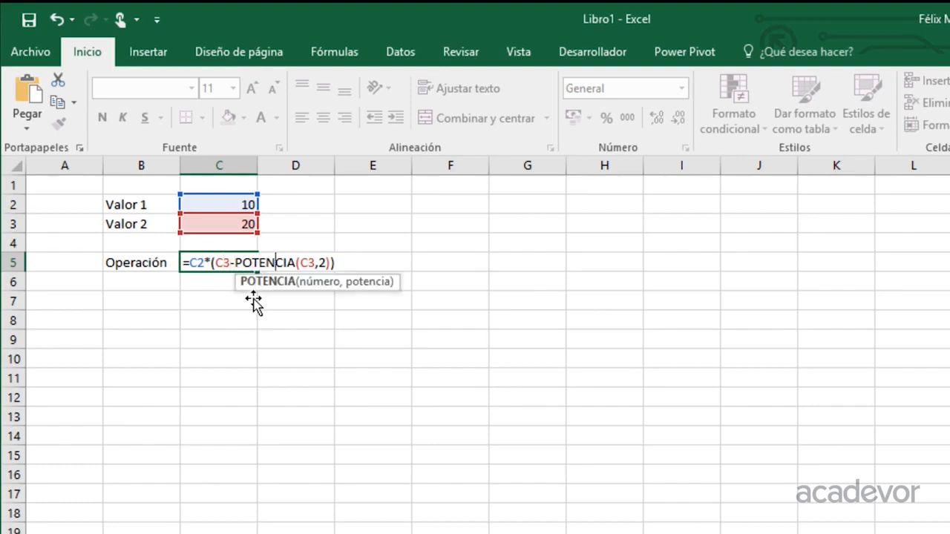
key("Left")
key("Left")
key("Left")
key("Left")
key("Left")
key("Left")
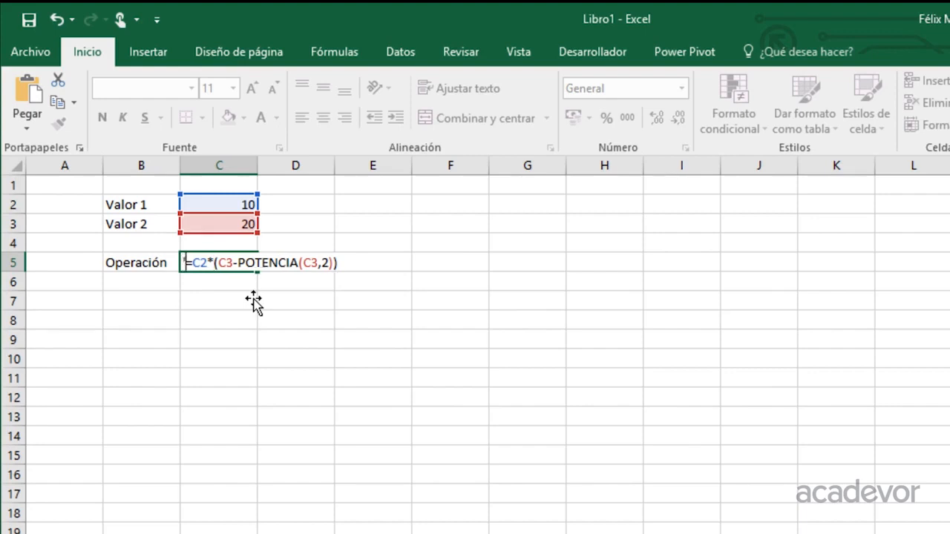
left_click(254, 300)
Enter =10*20-400 in C7 as a manual check, then clear the cell
type("=10")
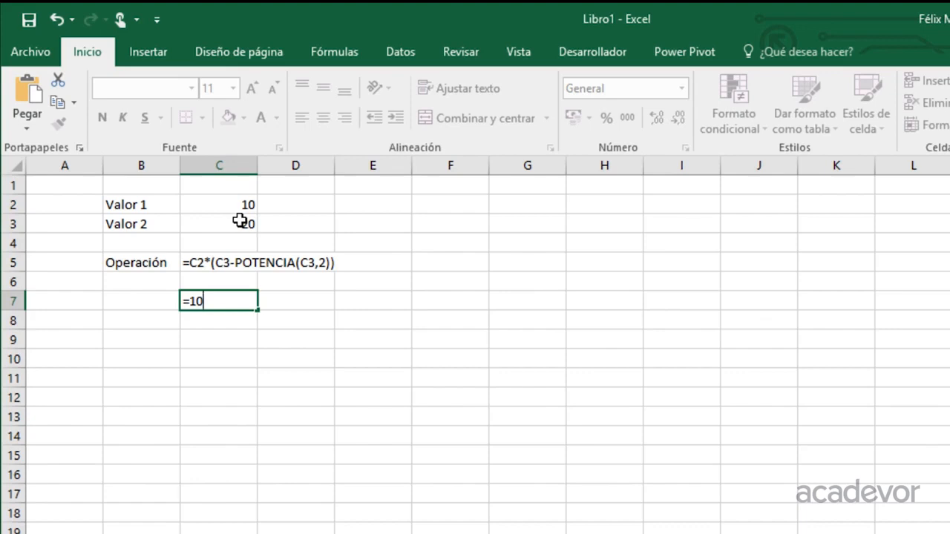
type("*20-4")
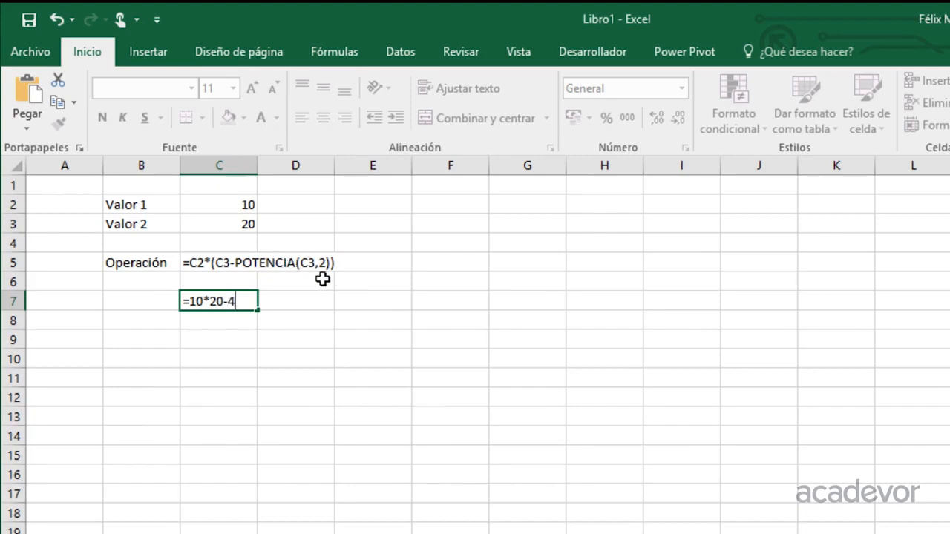
type("00")
key("Return")
left_click(237, 300)
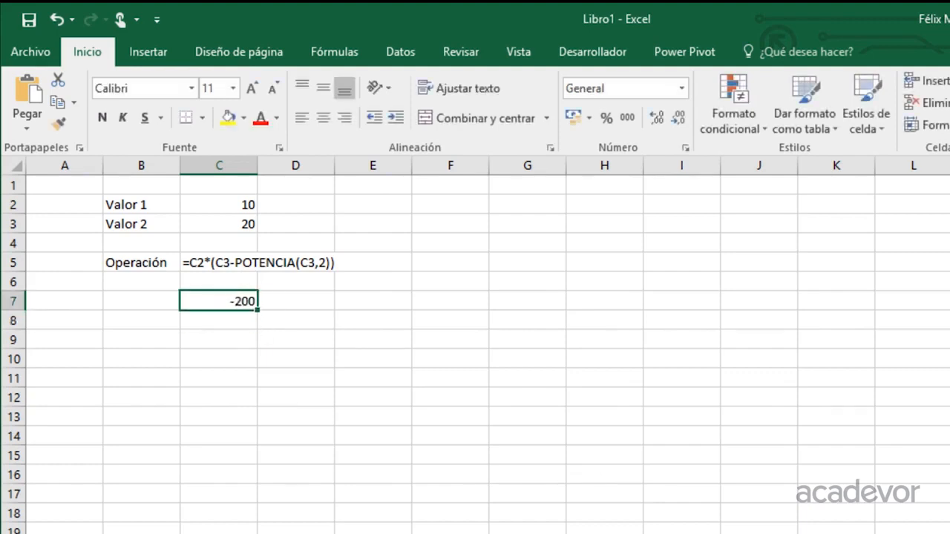
key("Delete")
Remove the leading apostrophe from C5 so the formula calculates again
double_click(195, 266)
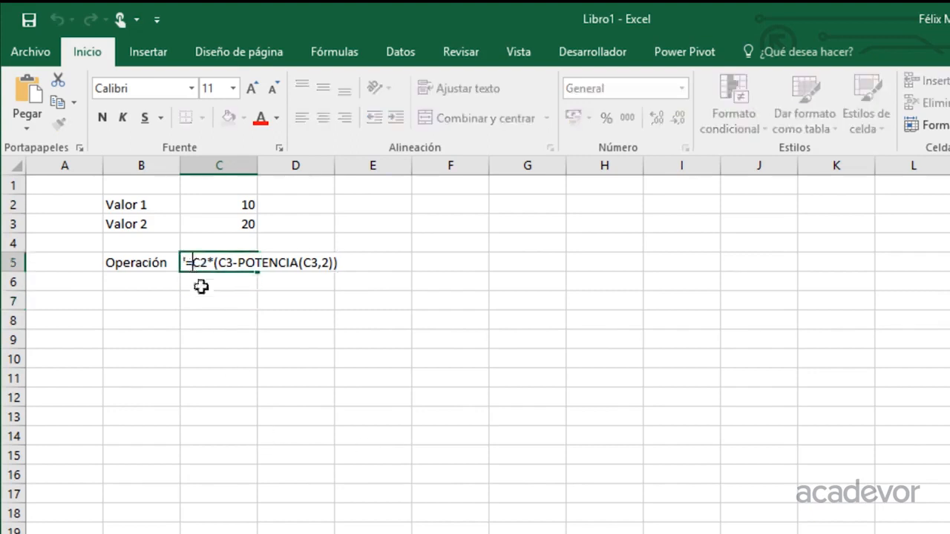
key("BackSpace")
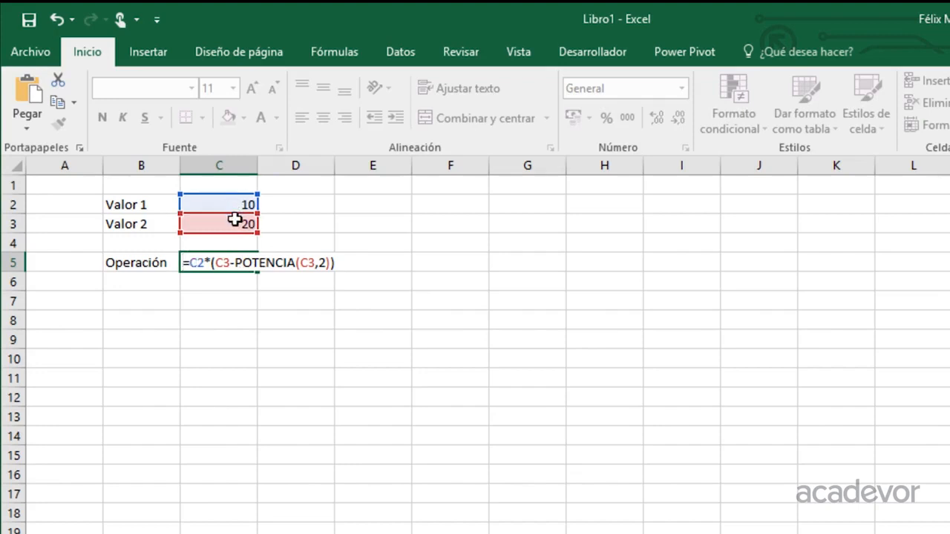
key("Return")
key("Up")
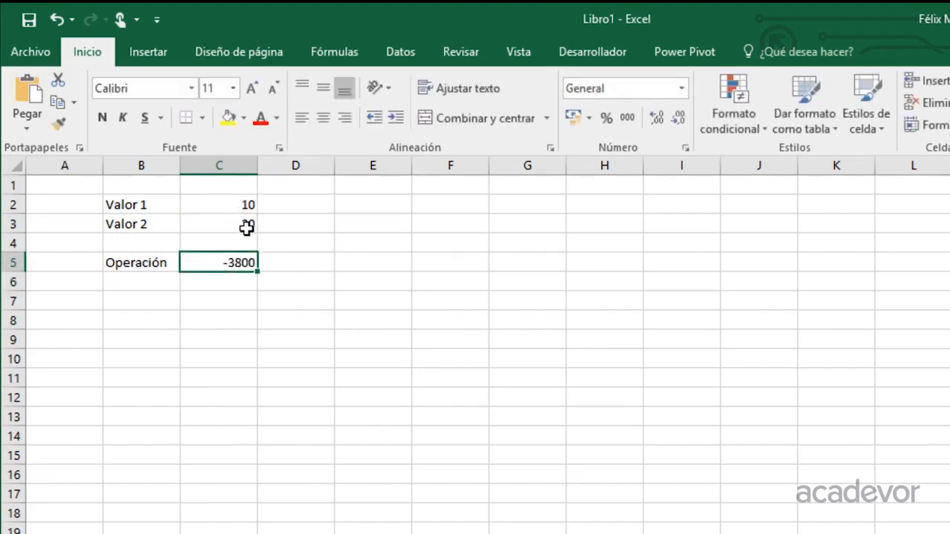
Show the C5 formula as text in D5 using FORMULATEXTO(C5)
left_click(293, 264)
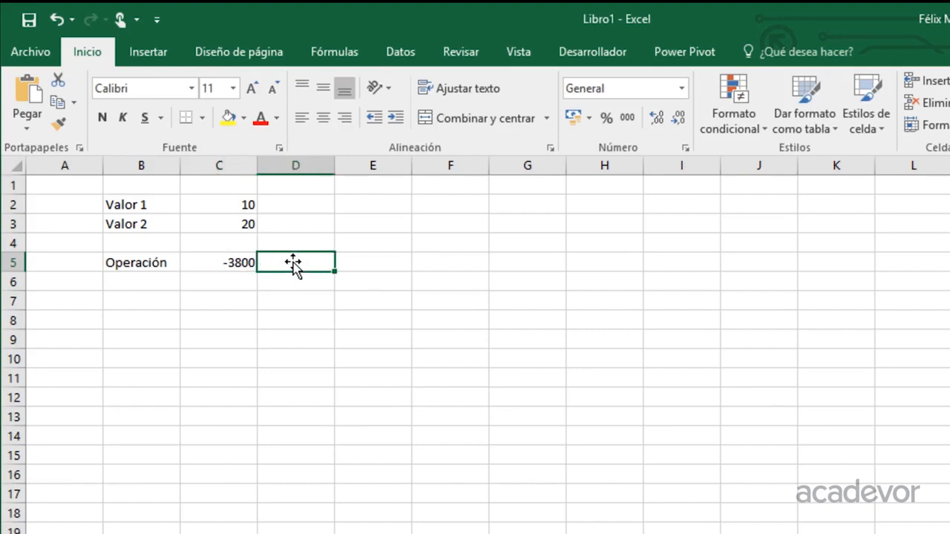
type("=for")
key("Tab")
key("Left")
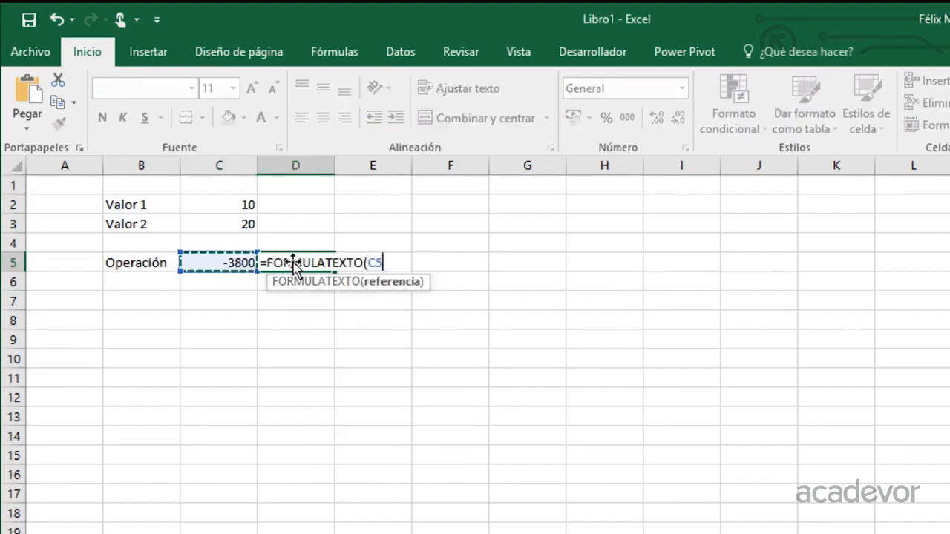
key("Return")
Apply all borders to the value cells B2:C3 and the operation row B5:C5
left_click(218, 322)
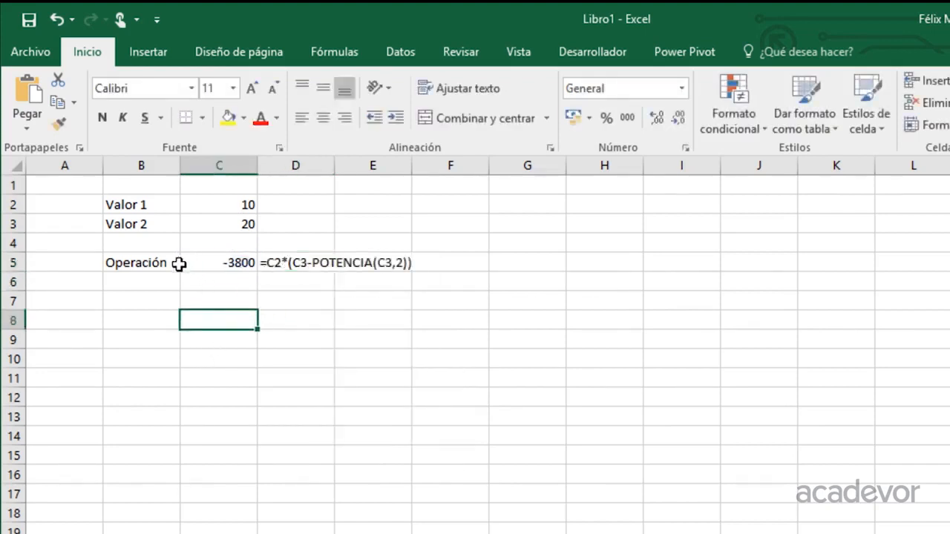
left_click_drag(153, 207, 210, 219)
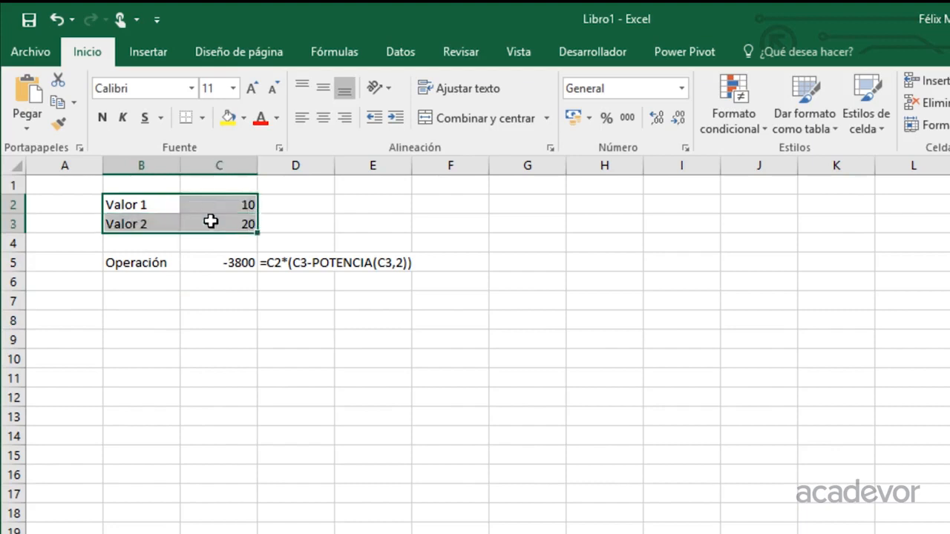
left_click(157, 263, "ctrl")
left_click_drag(157, 263, 204, 256, "ctrl")
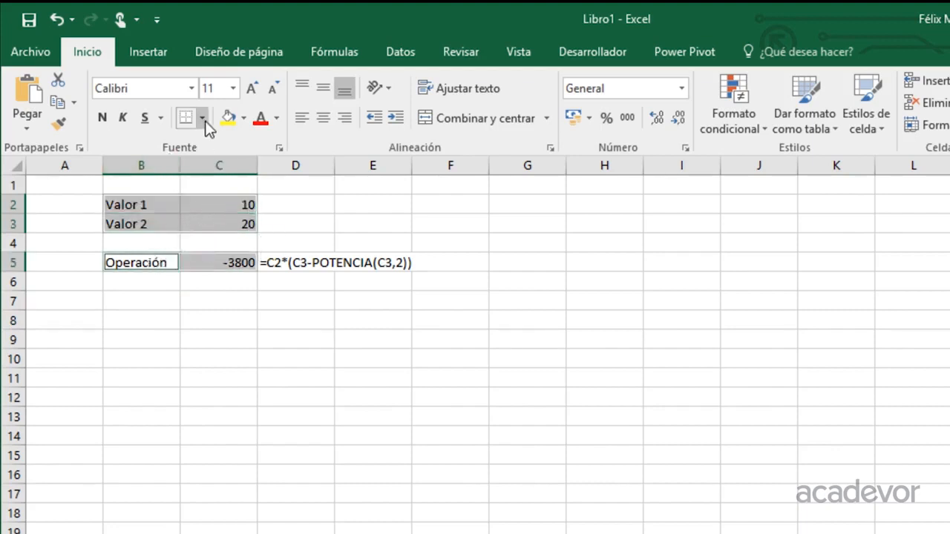
left_click(201, 118)
left_click(195, 282)
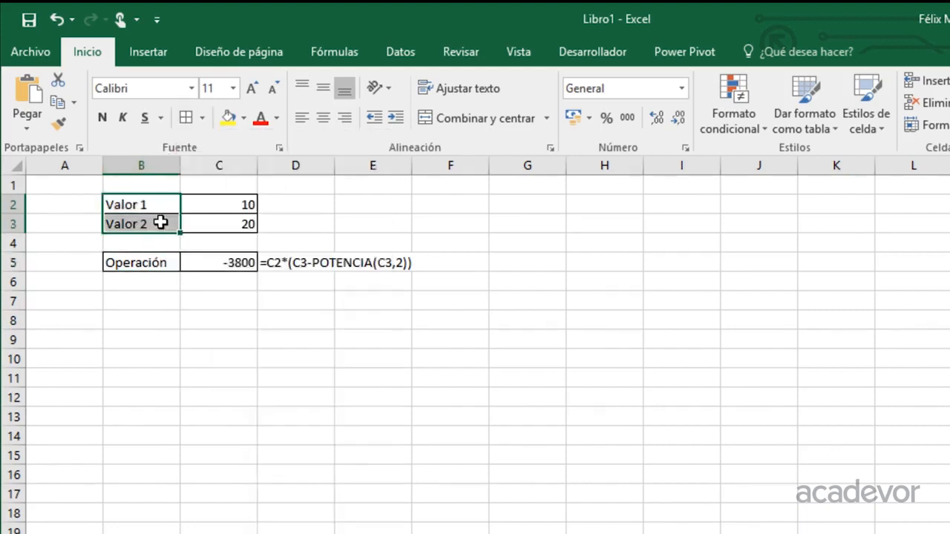
Fill the labels Valor 1 and Valor 2 in B2:B3 with a light orange theme colour
left_click(243, 116)
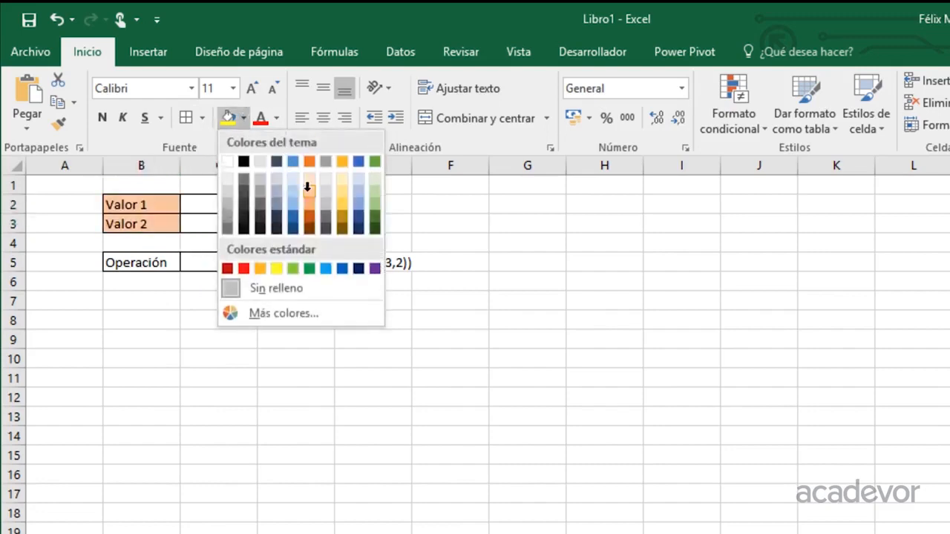
left_click(310, 186)
Fill the Operación label in B5 with a light blue theme colour
left_click(154, 268)
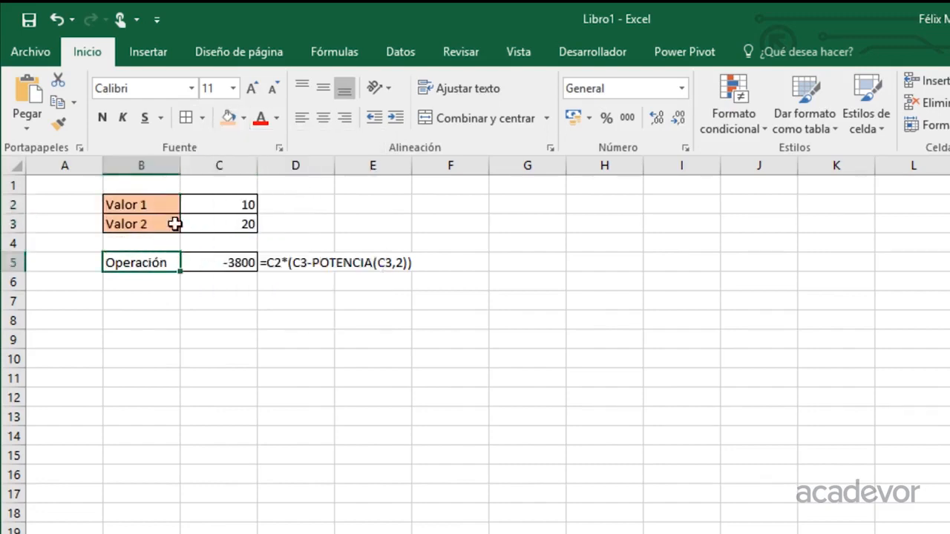
left_click(243, 116)
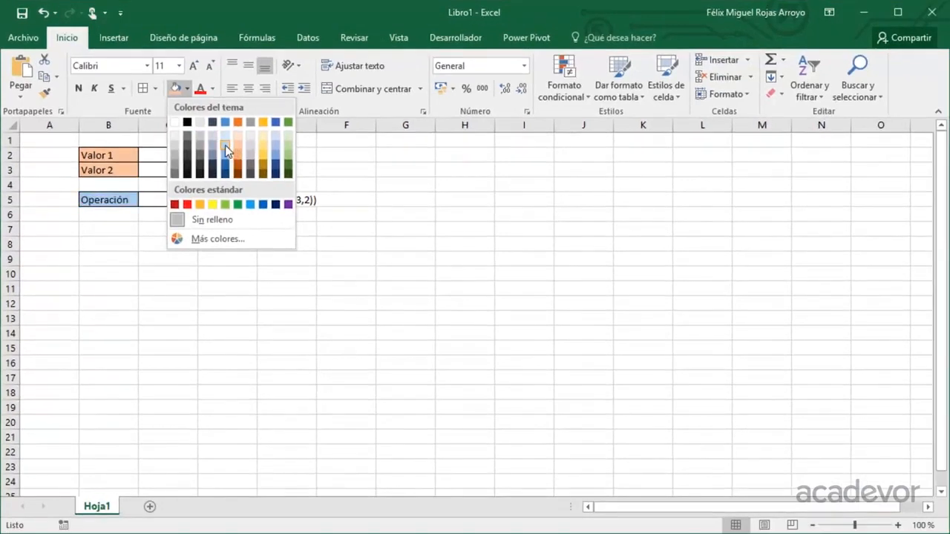
left_click(280, 180)
left_click(168, 215)
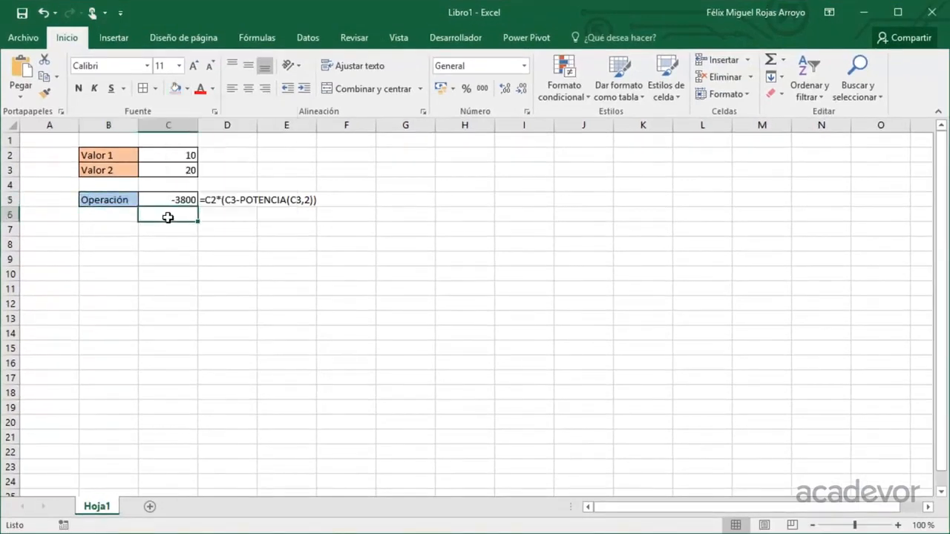
left_click(165, 200)
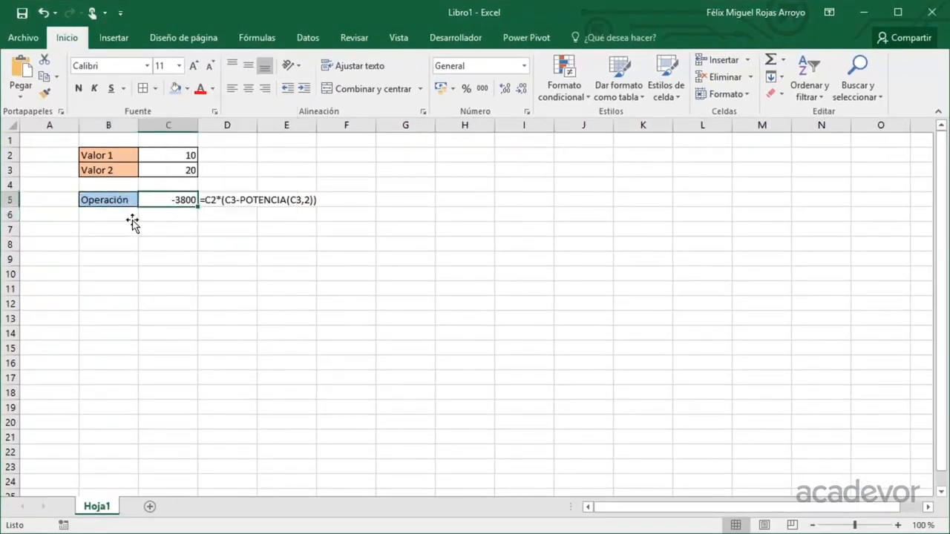